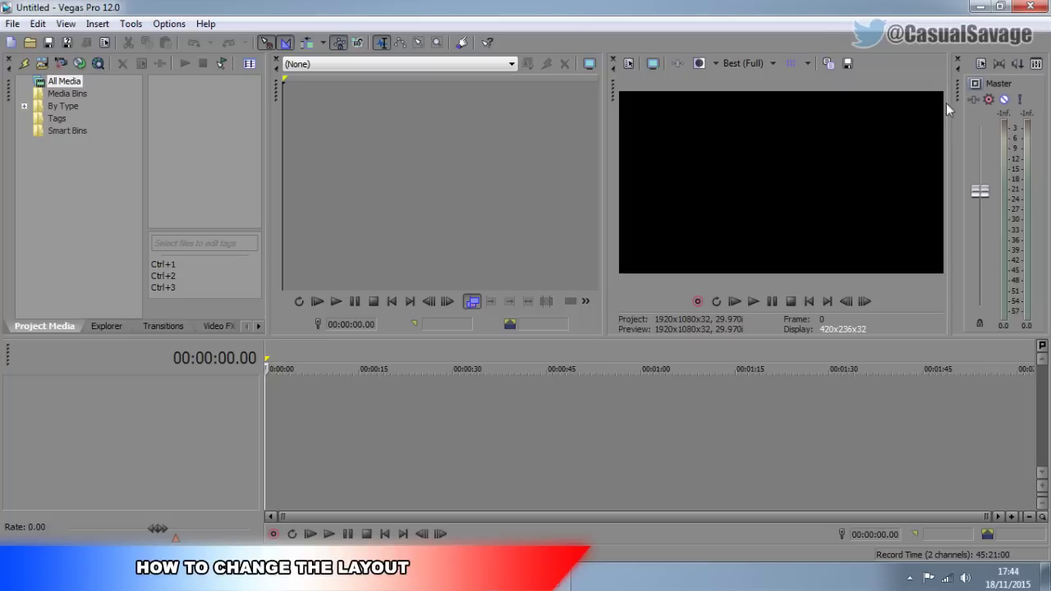
Close the Master Bus and Trimmer windows to leave more room for the media area and video preview
mouse_move(956, 95)
mouse_down()
mouse_move(751, 111)
mouse_move(757, 133)
mouse_move(804, 108)
mouse_move(952, 102)
mouse_up()
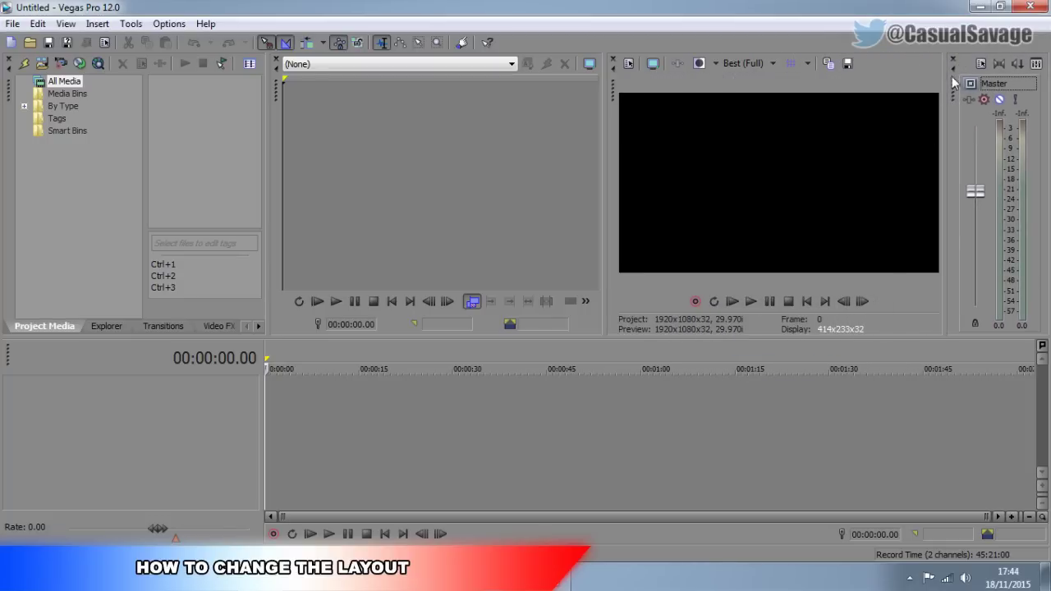
click(952, 61)
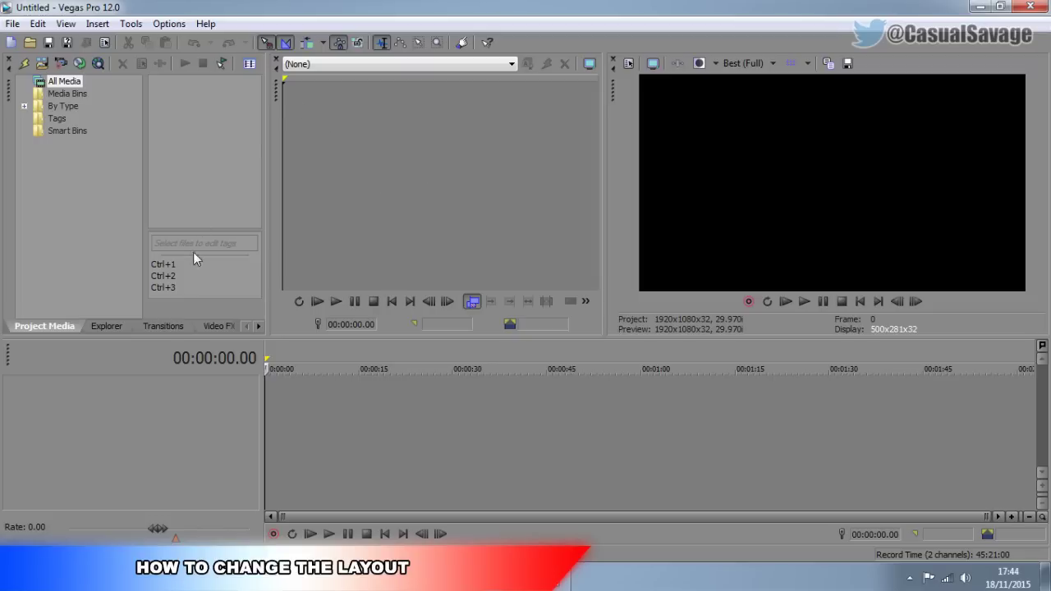
click(276, 59)
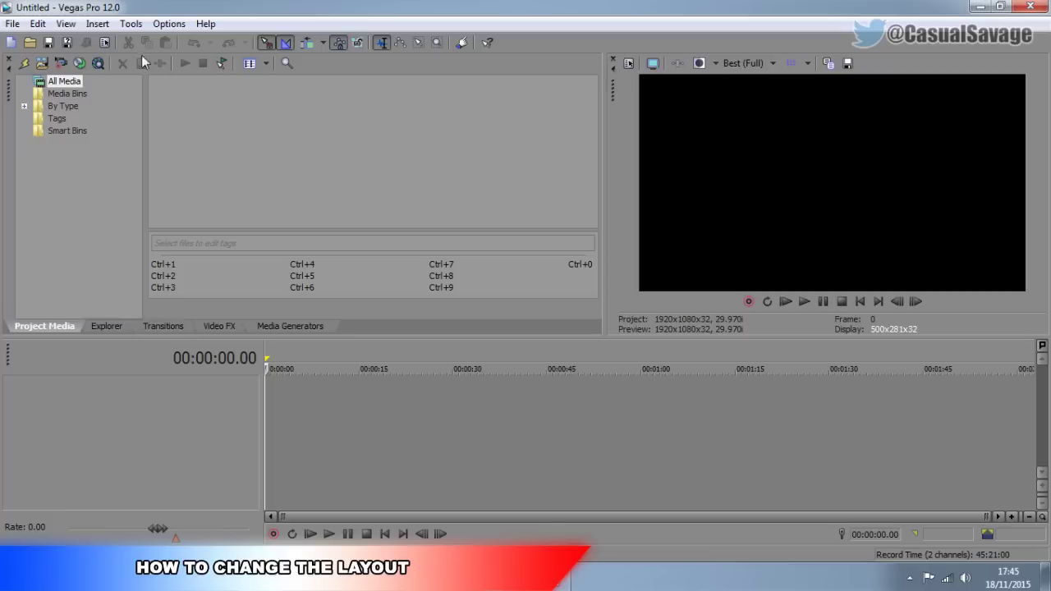
Save the current window arrangement as a layout named Editing under shortcut 0
click(65, 23)
mouse_move(131, 69)
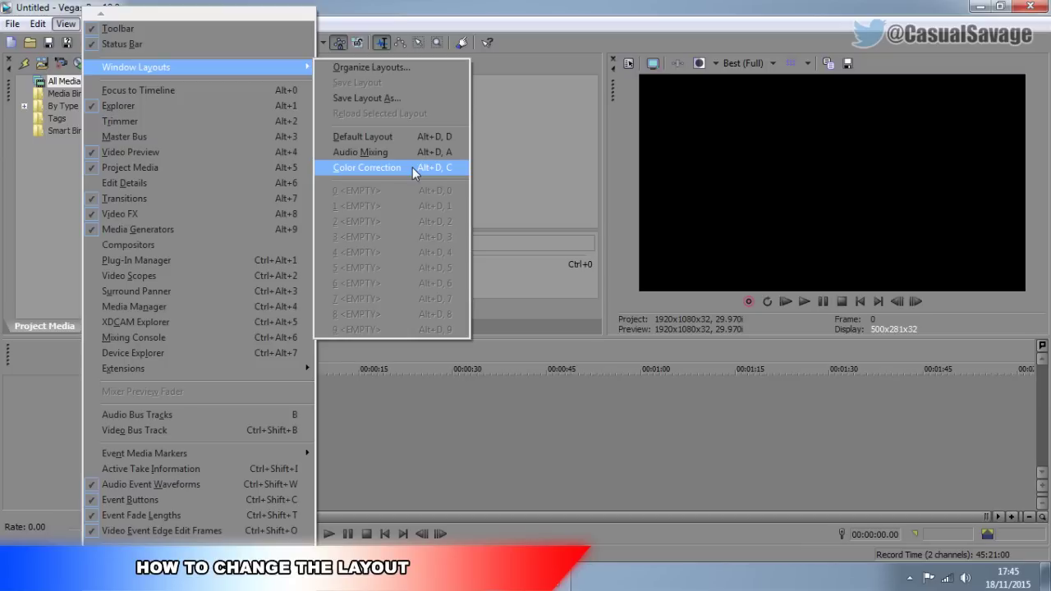
click(340, 100)
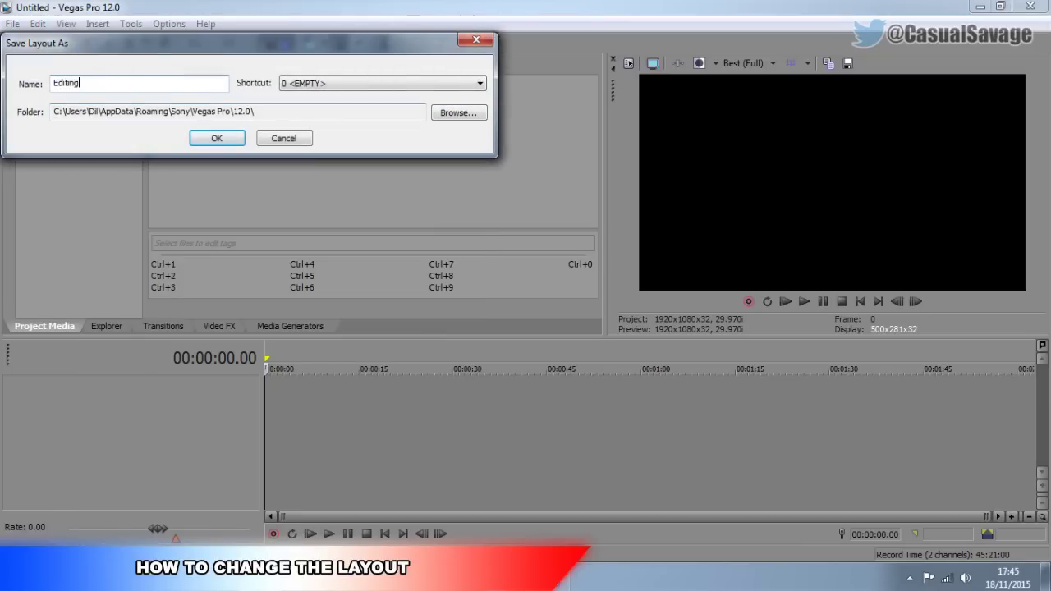
click(216, 139)
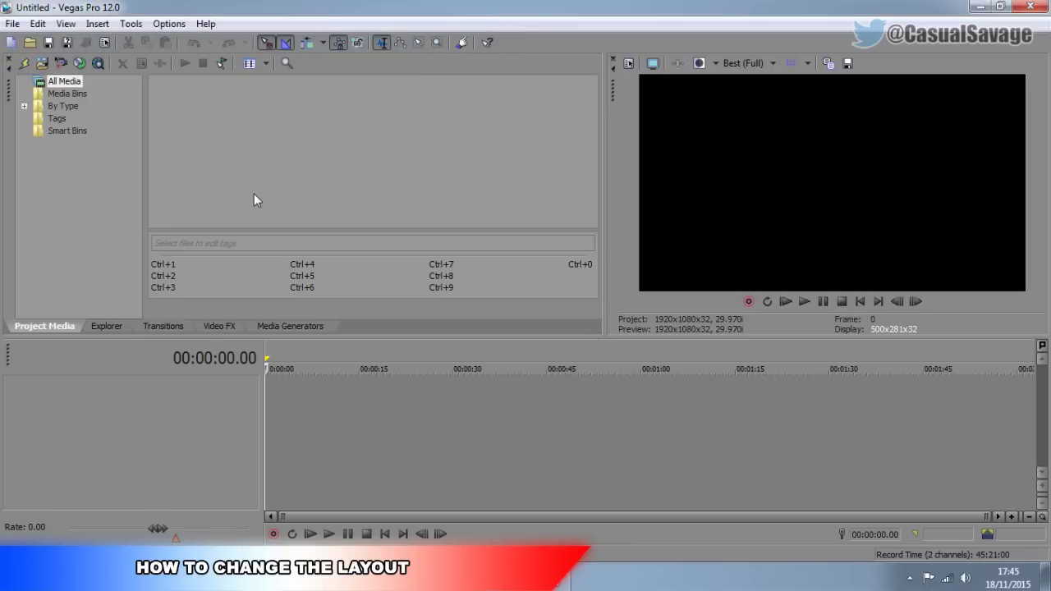
Load the saved Editing window layout
click(65, 23)
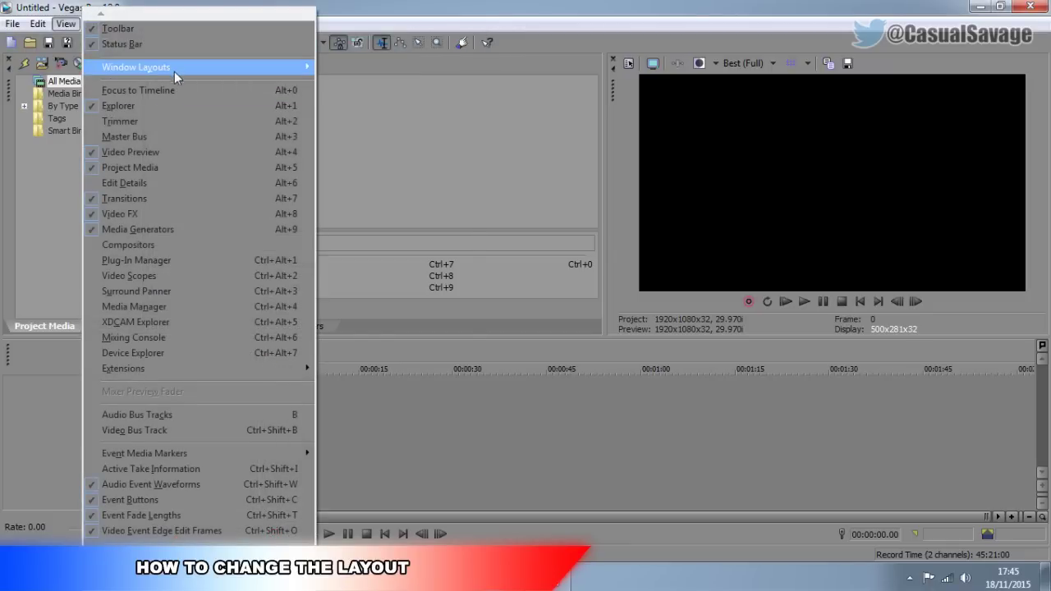
mouse_move(289, 71)
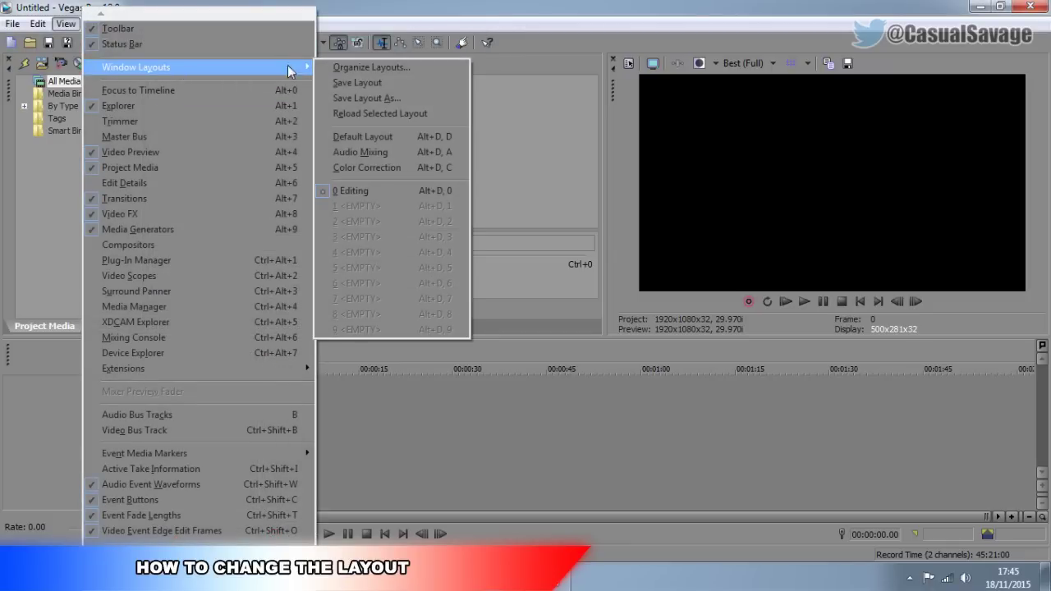
click(401, 197)
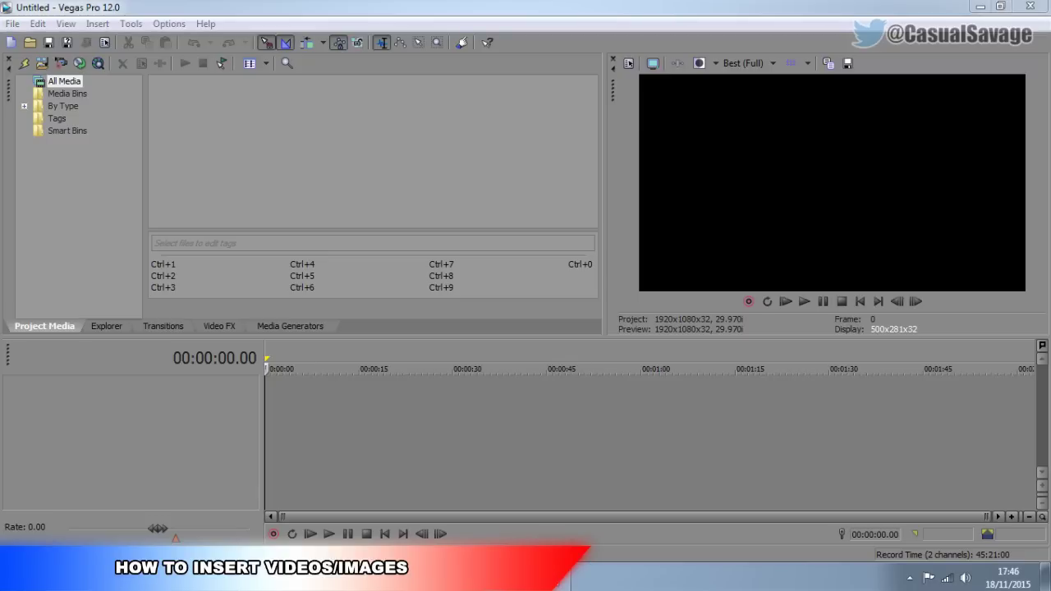
Insert capture-1.avi from its Windows folder at the start of the empty timeline
drag(14, 260, 273, 398)
click(310, 419)
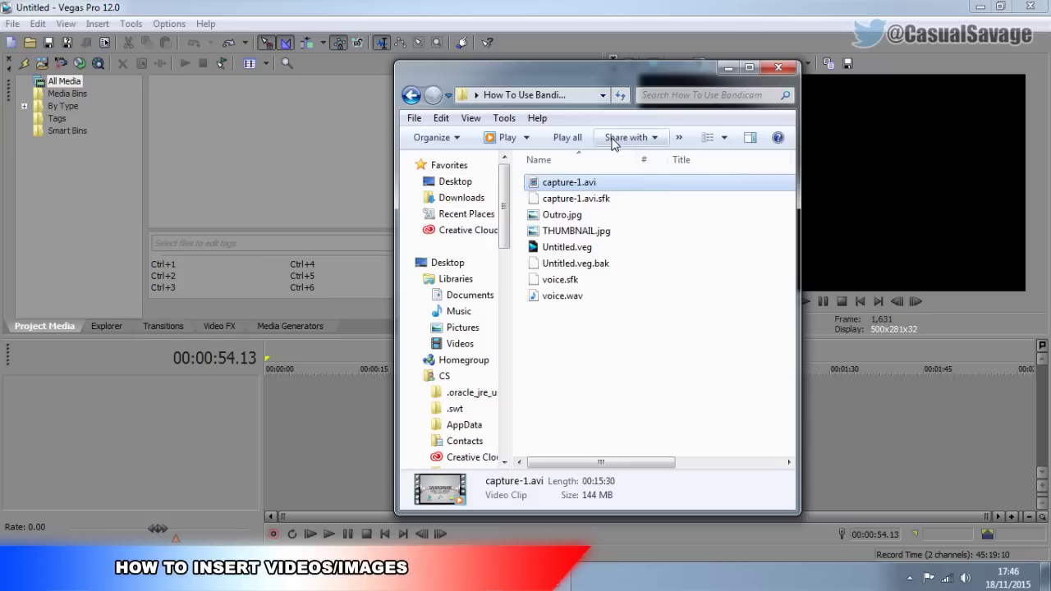
drag(563, 190, 344, 388)
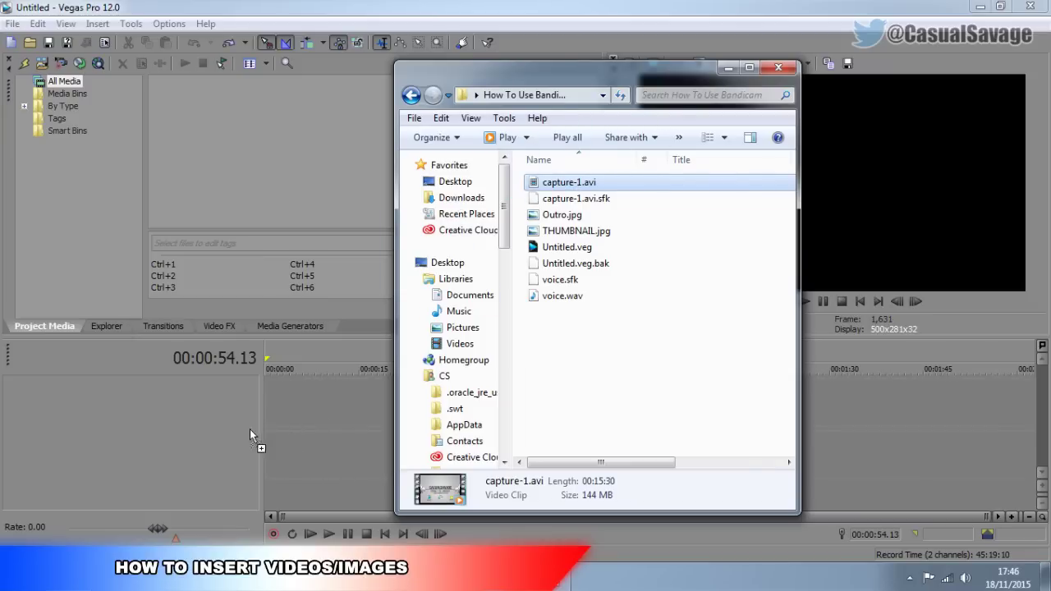
drag(250, 435, 276, 403)
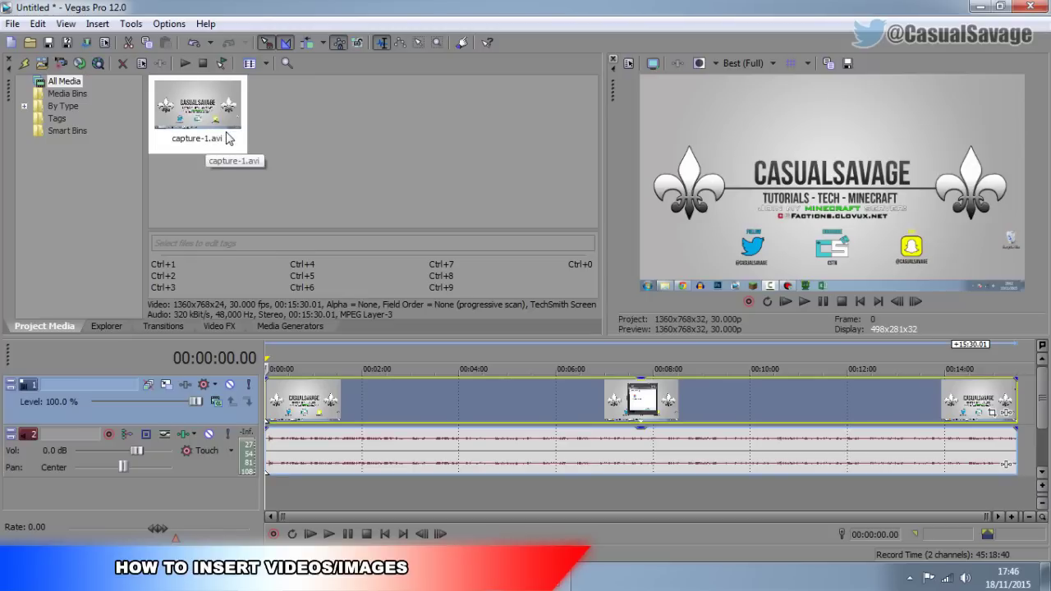
Delete the capture-1.avi clip from the timeline and insert it again at the start from the project media
click(333, 419)
key(Delete)
drag(202, 104, 306, 423)
Insert Outro.jpg from the Windows folder into the video track and move it directly against the end of the video clip
key(alt+Tab)
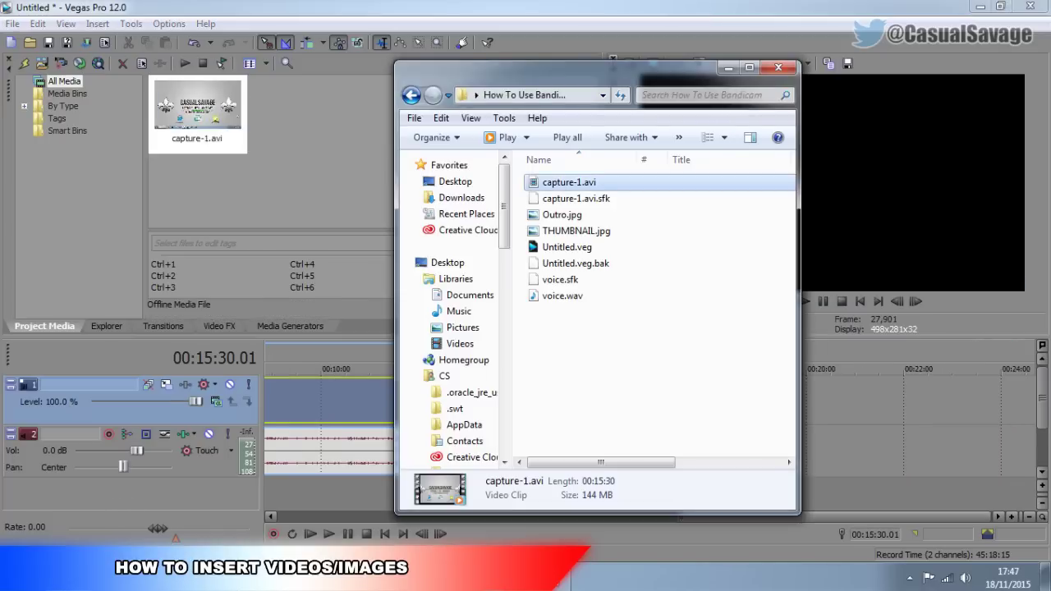
click(575, 215)
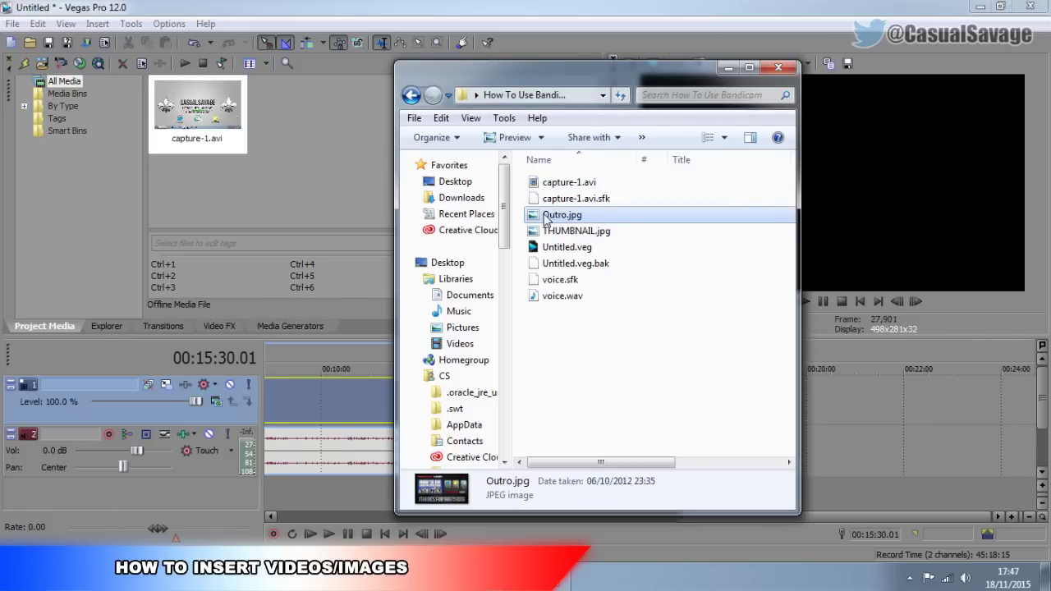
drag(547, 221, 816, 425)
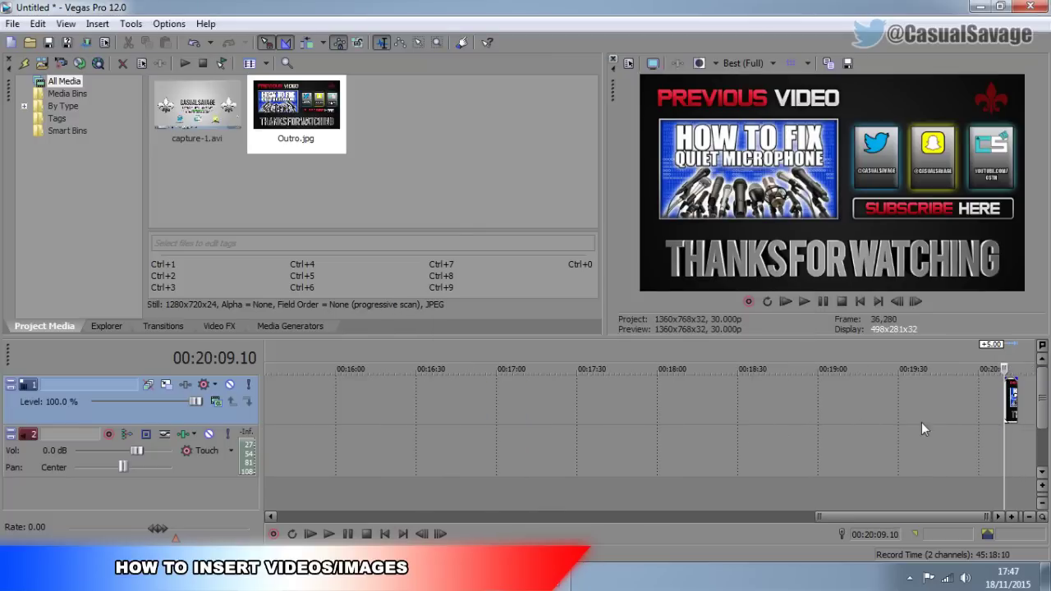
scroll(985, 394, down, 5)
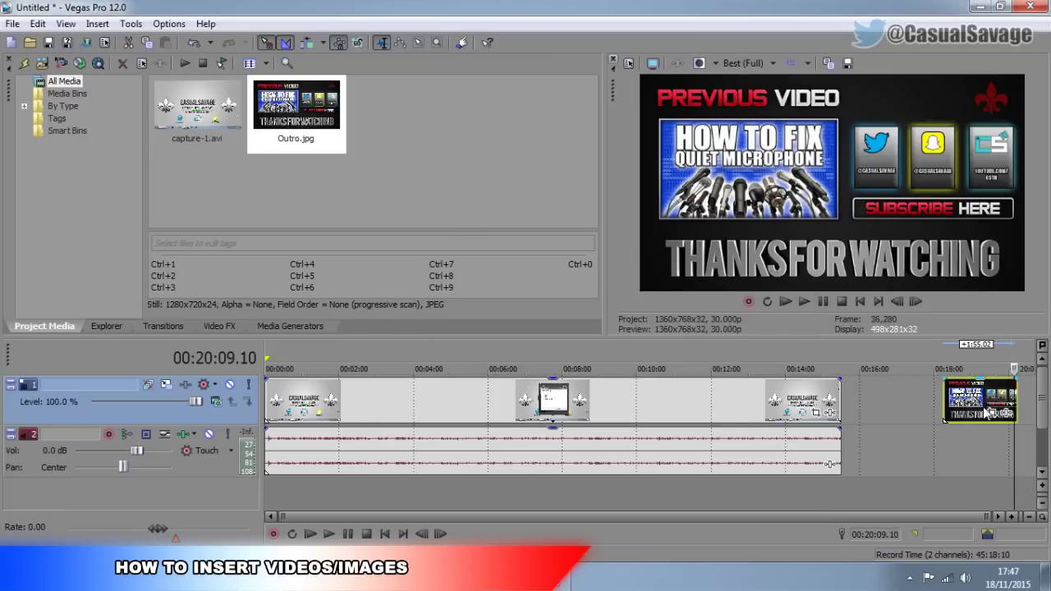
drag(988, 410, 875, 405)
click(875, 402)
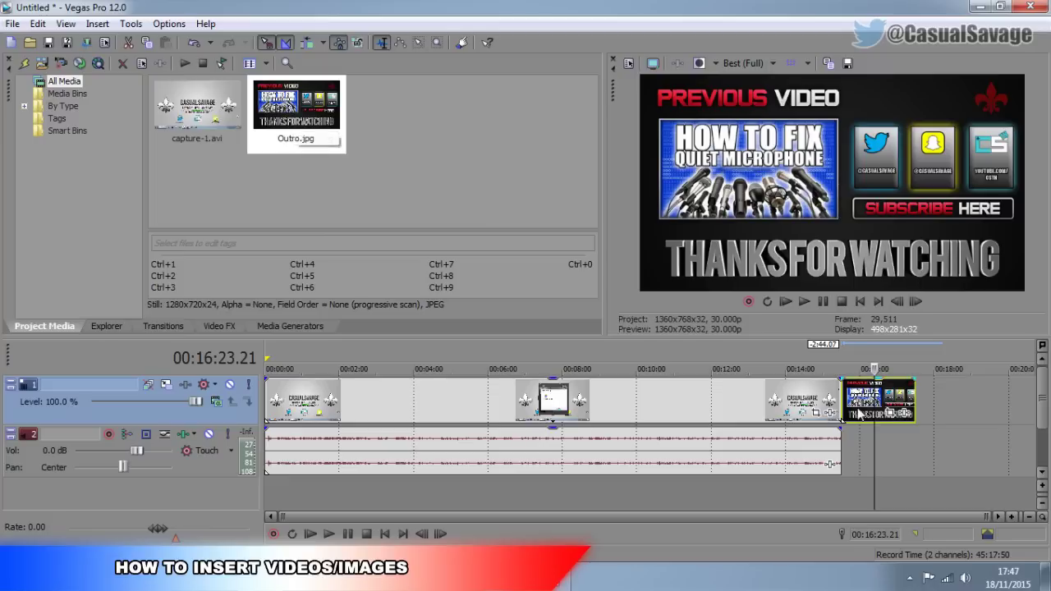
Delete the outro image from the timeline and insert Outro.jpg again from the project media at 00:16:23.21
key(Delete)
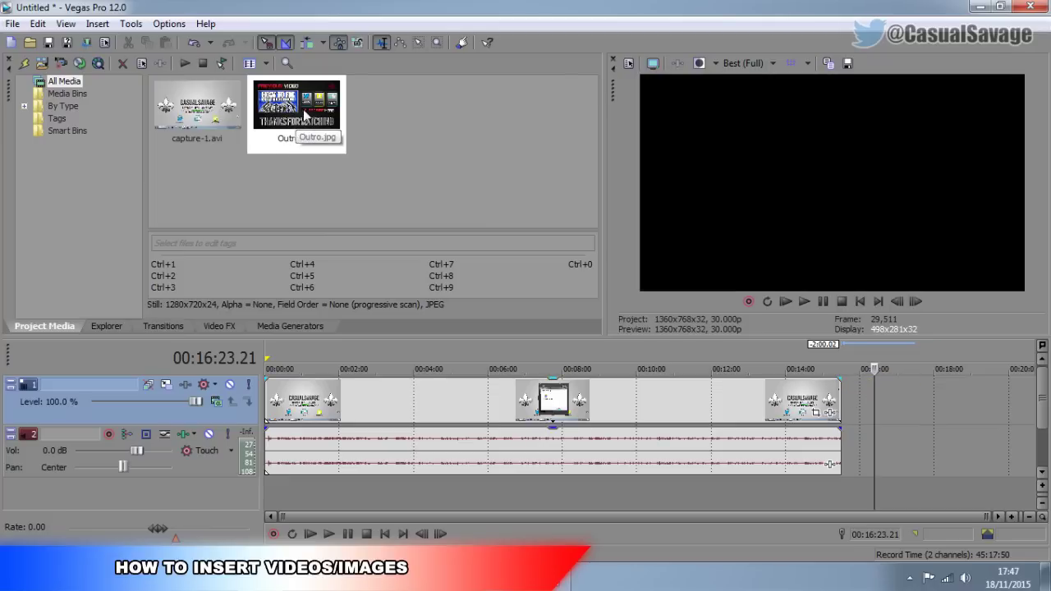
drag(296, 111, 437, 186)
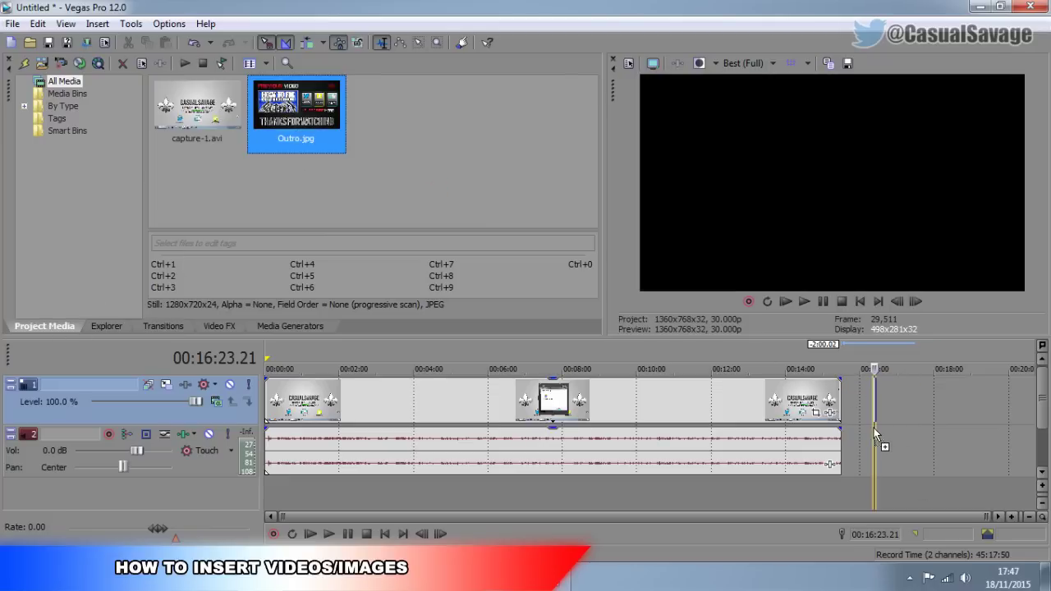
drag(878, 430, 874, 428)
Extend the outro image on the timeline so that it starts exactly where the video clip ends
scroll(819, 421, up, 5)
drag(654, 403, 751, 403)
scroll(724, 475, down, 5)
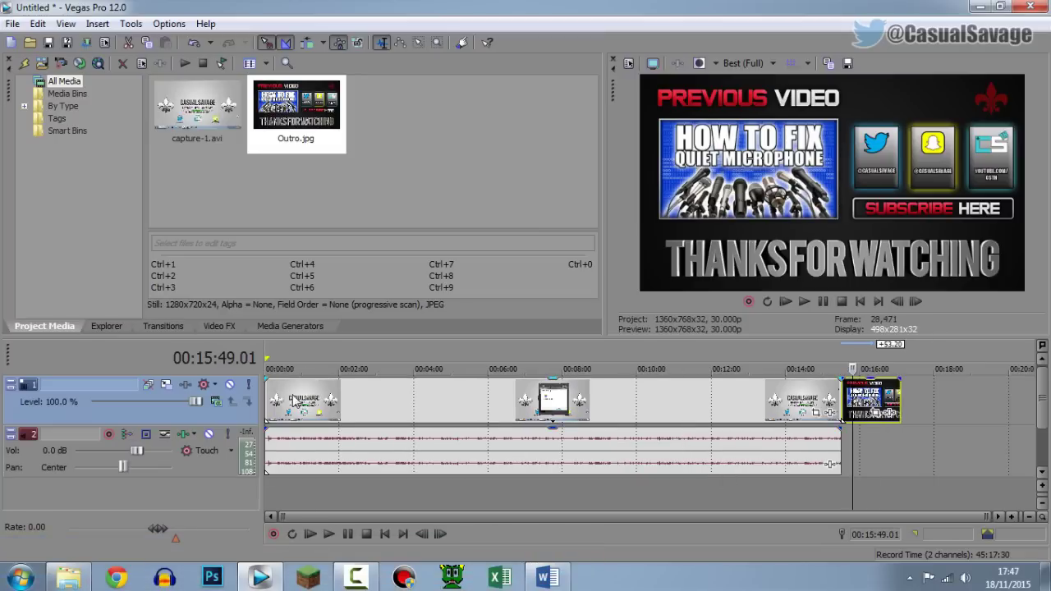
Trim the beginning of the video clip and its audio up to 00:00:06.02
click(281, 394)
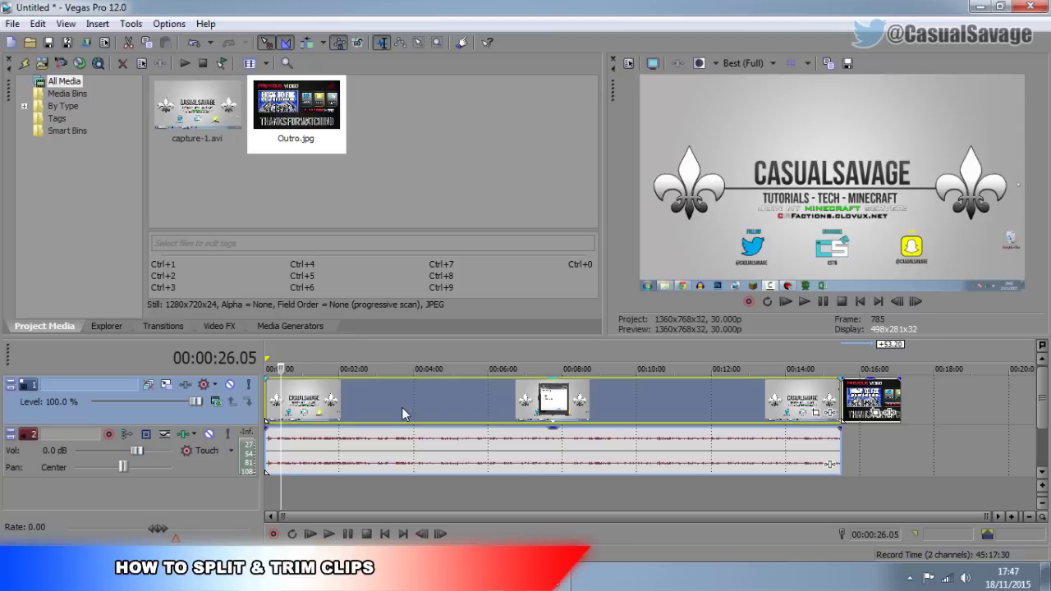
click(291, 410)
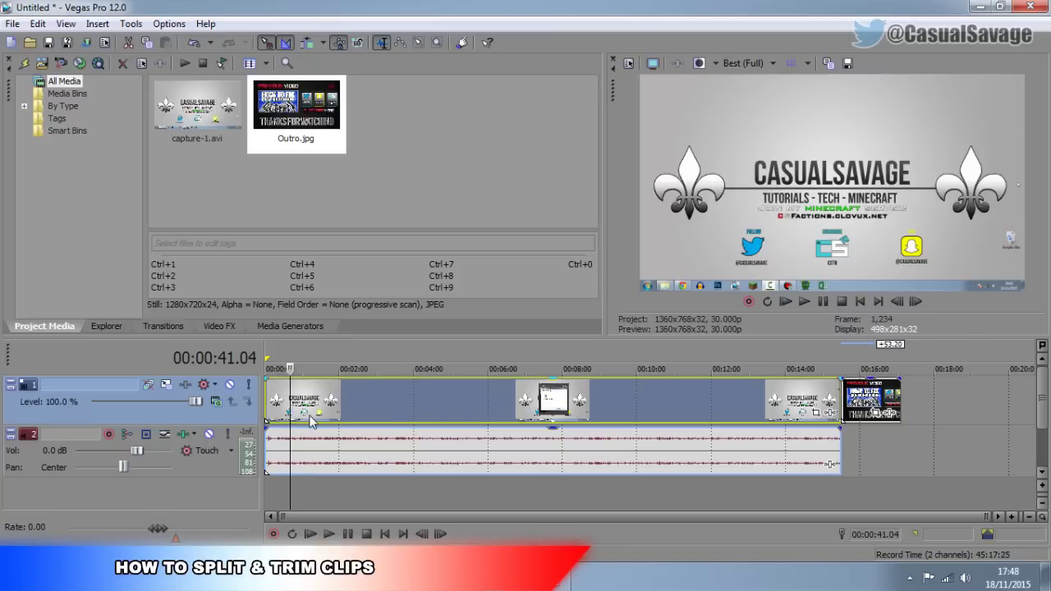
scroll(291, 410, up, 5)
click(291, 428)
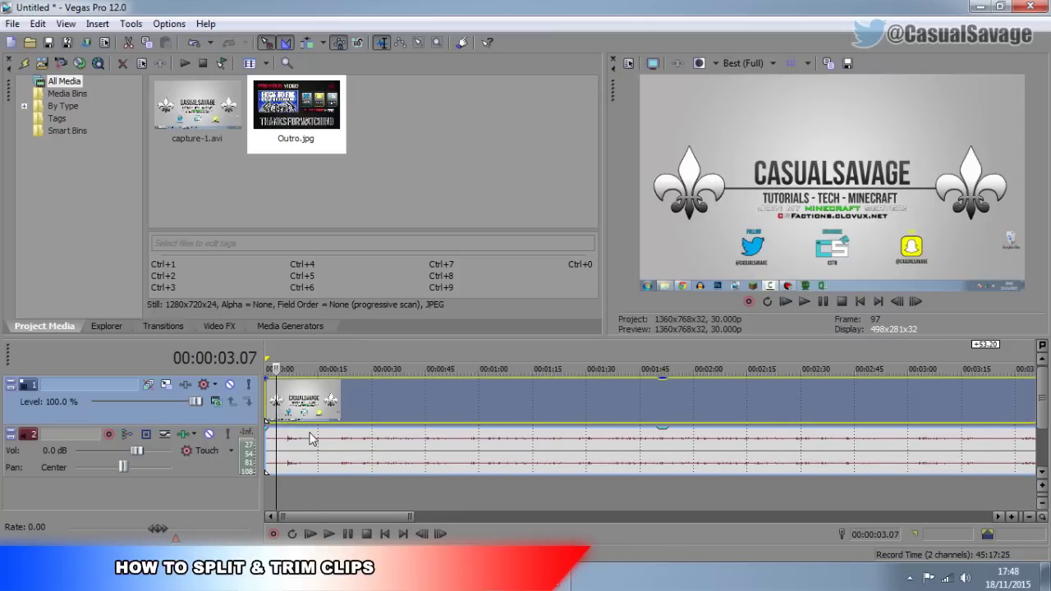
scroll(292, 431, up, 3)
click(330, 460)
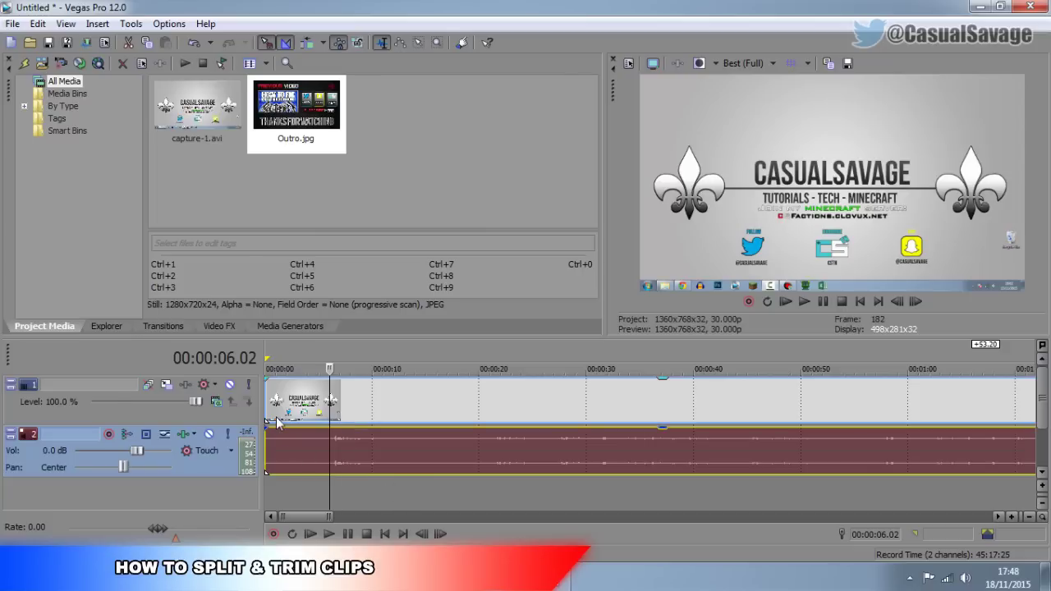
drag(269, 399, 329, 399)
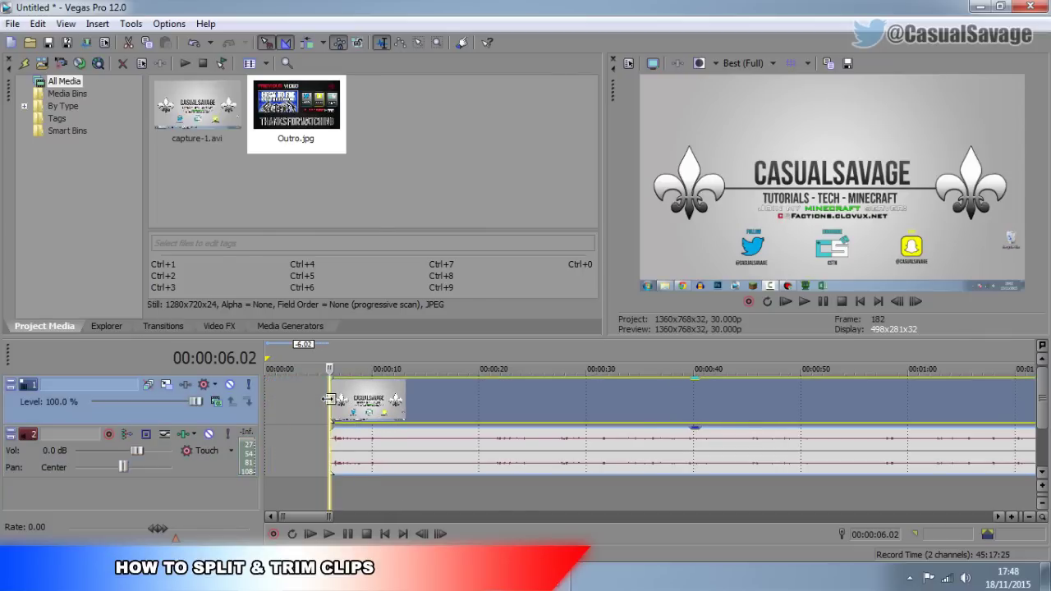
Trim three more frames off the start of the video clip and split it with its audio at 00:00:11.07
scroll(359, 431, down, 1)
scroll(359, 431, down, 4)
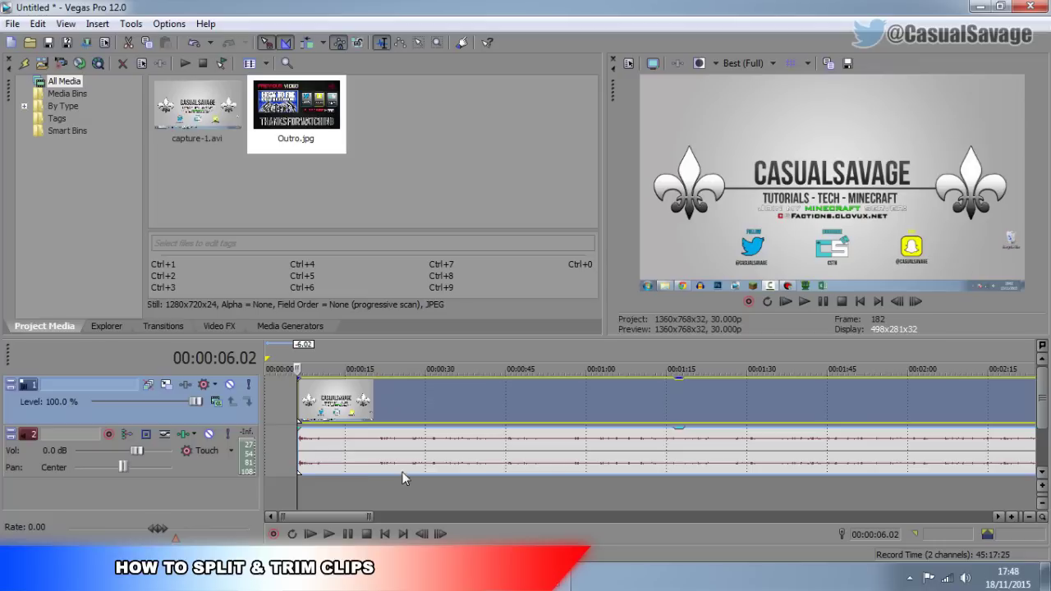
click(356, 468)
scroll(356, 479, up, 5)
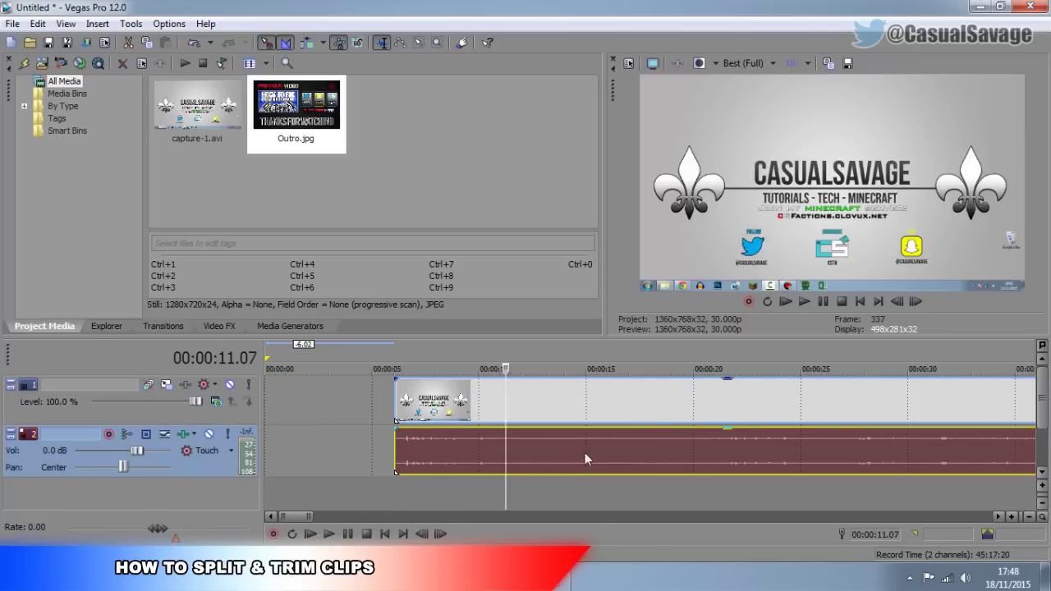
mouse_move(395, 402)
mouse_down()
mouse_move(496, 402)
mouse_move(398, 403)
mouse_up()
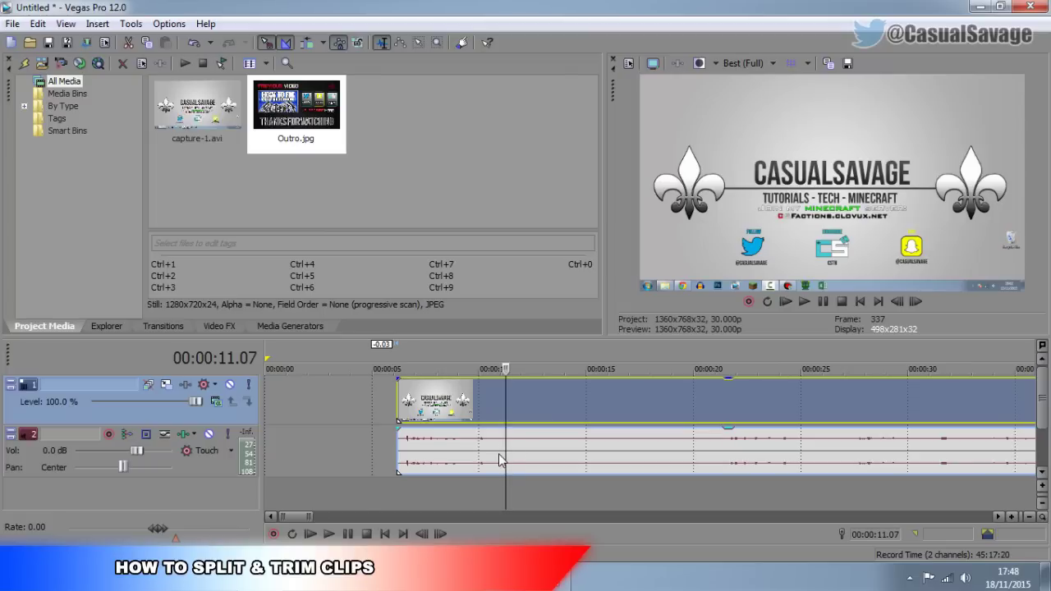
key(s)
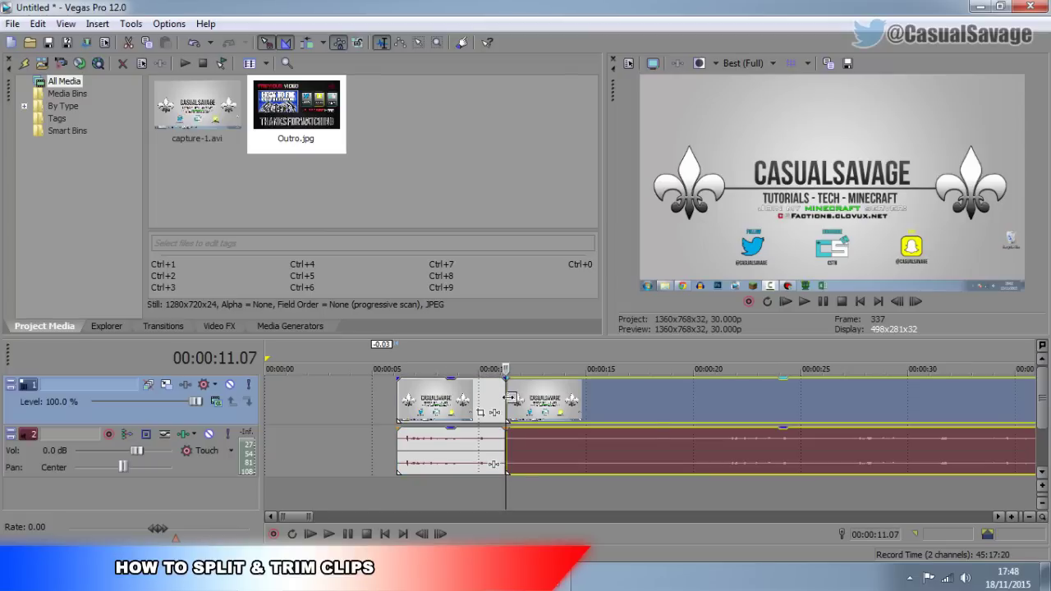
Try trimming the start of the second piece away from the split, and extend it back to 00:00:11.07
drag(506, 398, 570, 400)
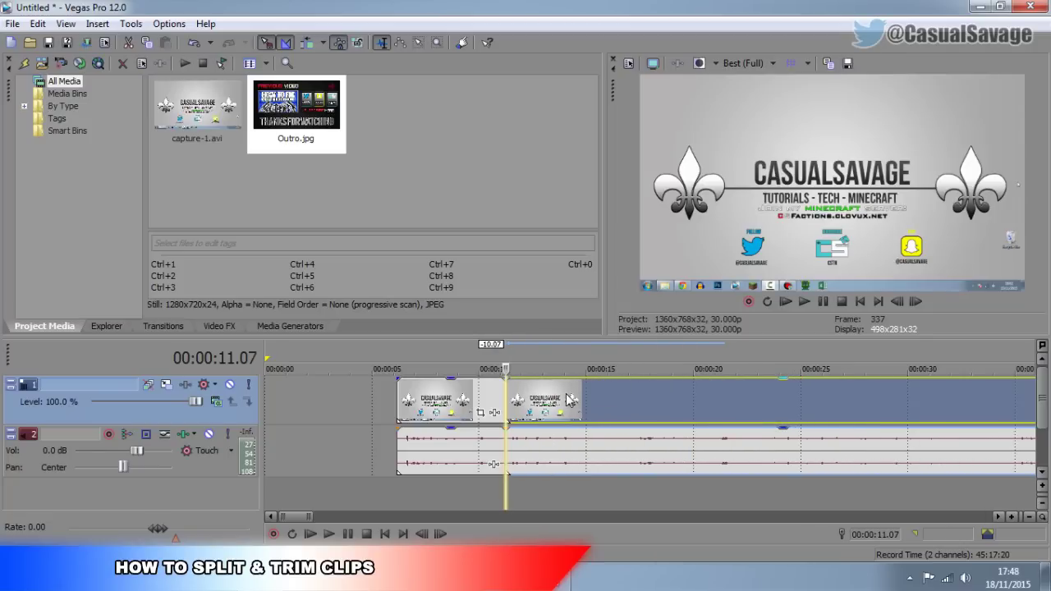
scroll(566, 404, down, 6)
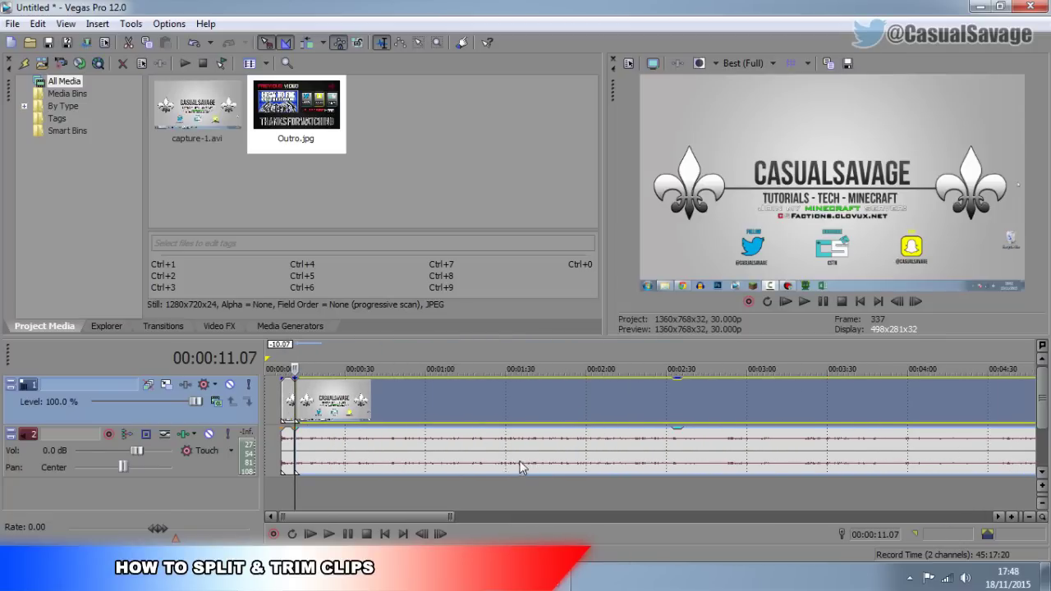
scroll(332, 411, up, 2)
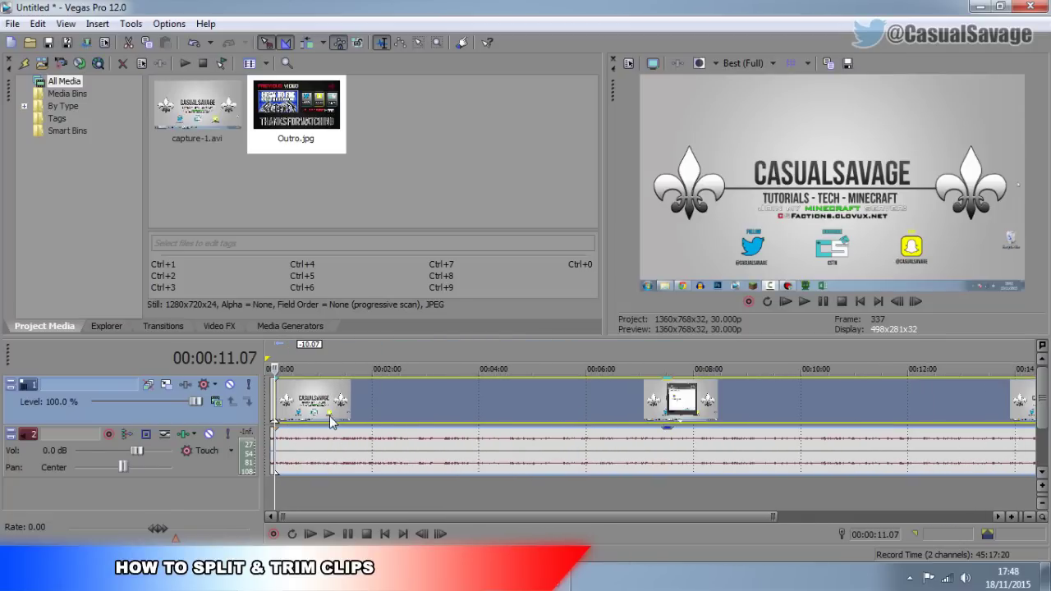
Move the first piece of the split clip to the very start of the timeline
scroll(328, 409, up, 1)
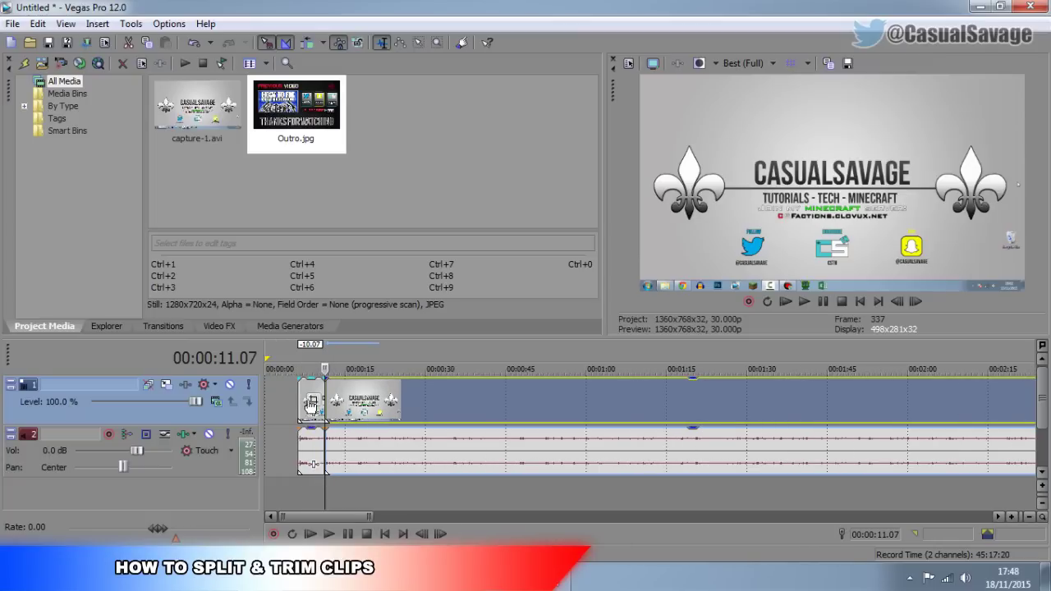
click(316, 406)
scroll(316, 407, up, 2)
drag(499, 394, 323, 394)
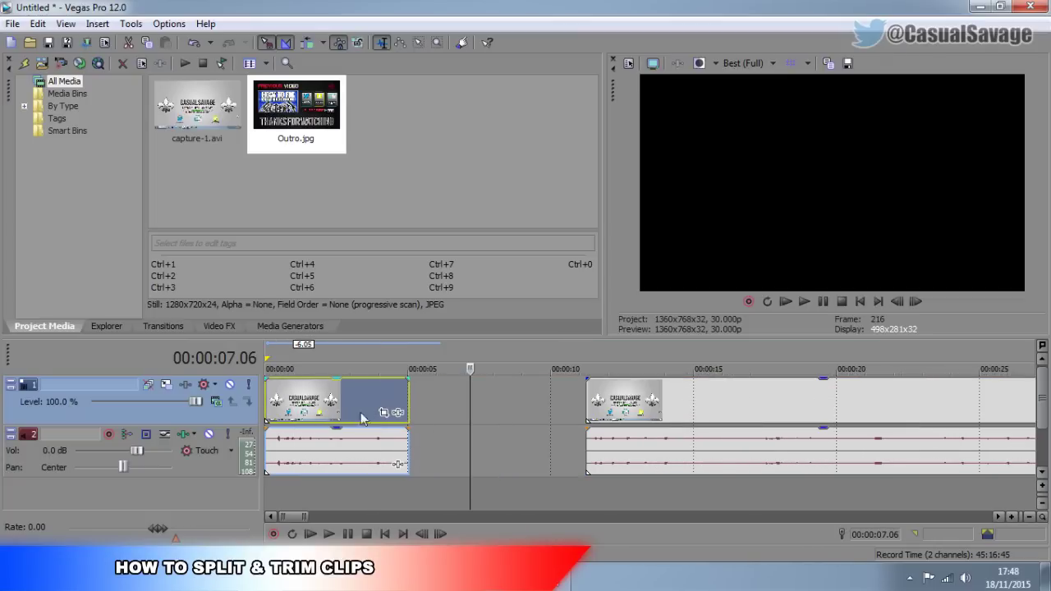
scroll(483, 448, down, 2)
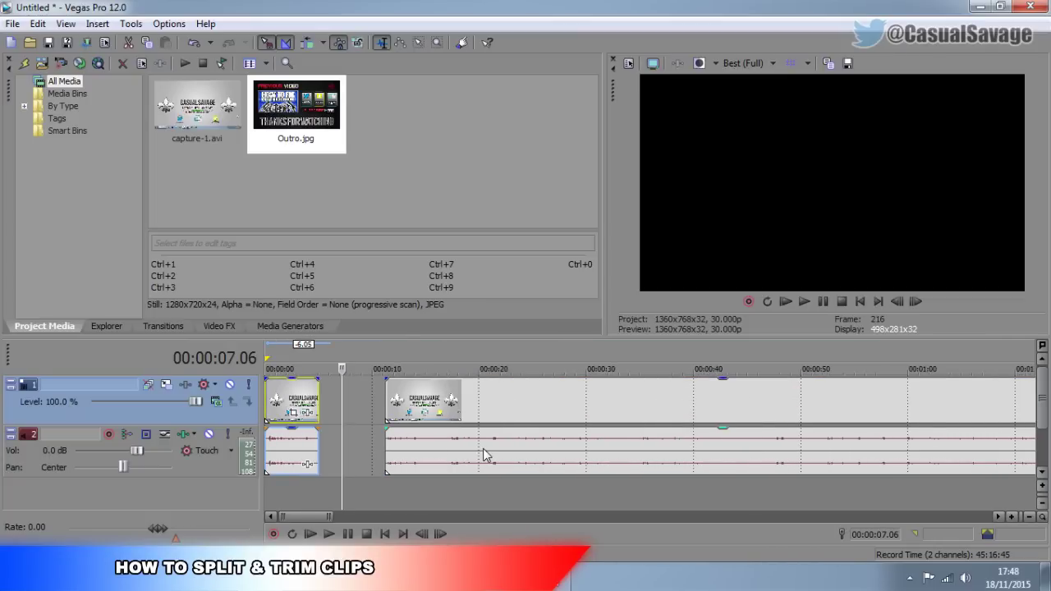
Split the long remaining clip and its audio at 00:00:14.19 and again at 00:00:17.10
click(419, 463)
scroll(422, 465, up, 3)
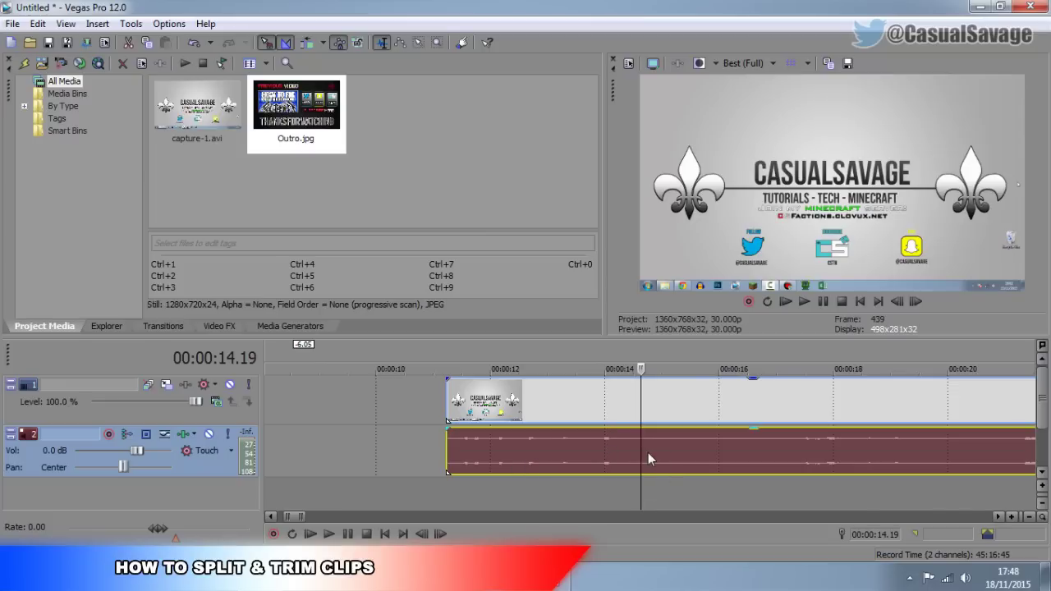
key(s)
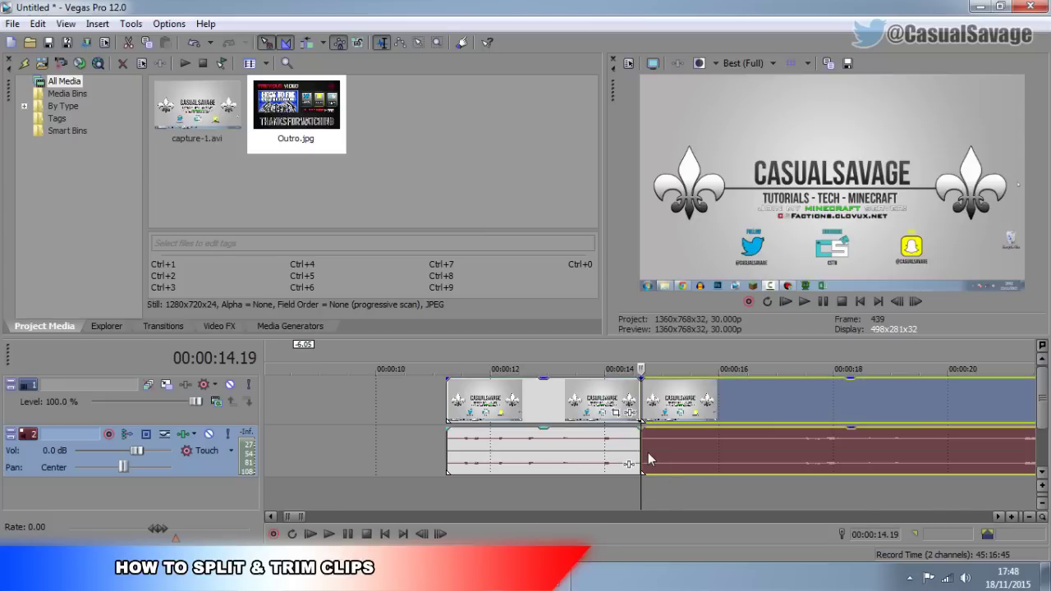
click(796, 469)
key(s)
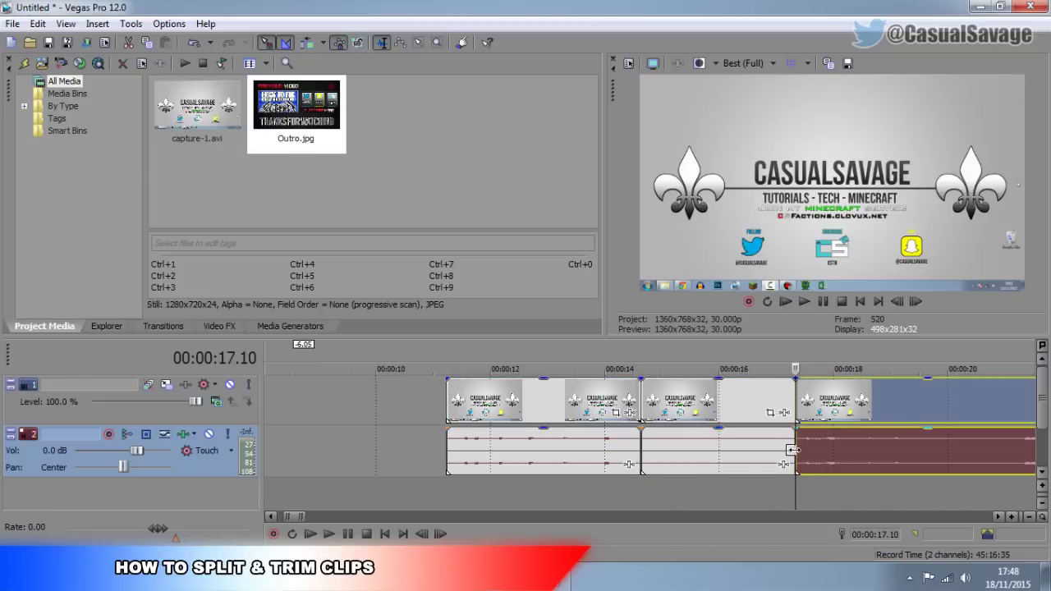
Delete the short piece between the two new splits and move the following clip back to close the gap
click(698, 462)
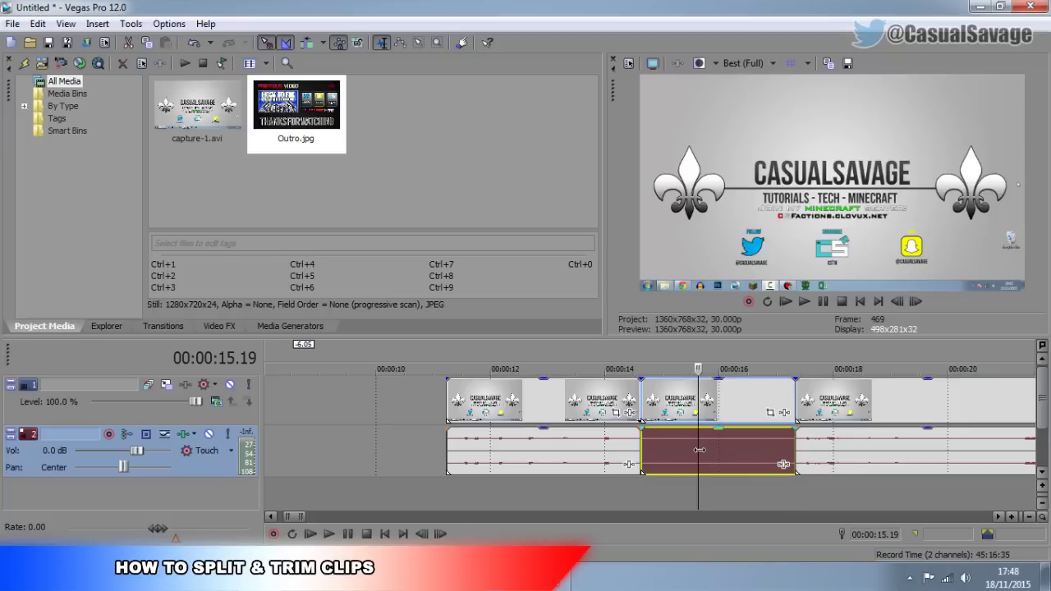
right_click(708, 405)
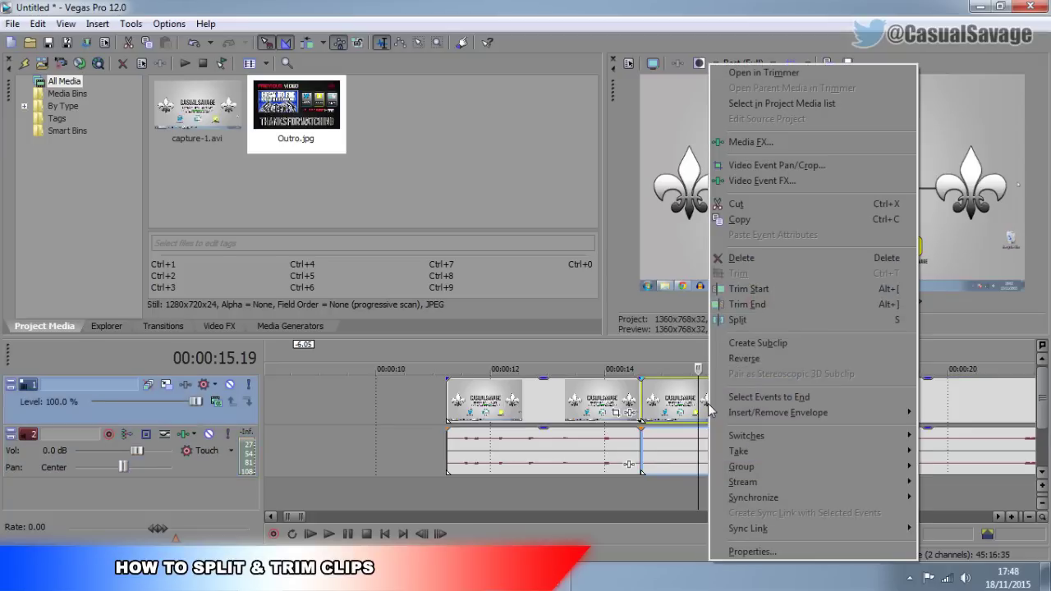
click(738, 259)
click(852, 412)
drag(853, 412, 698, 413)
Move the two later clip pieces together against the first piece, and place the Outro.jpg image directly after the last clip
scroll(621, 482, down, 3)
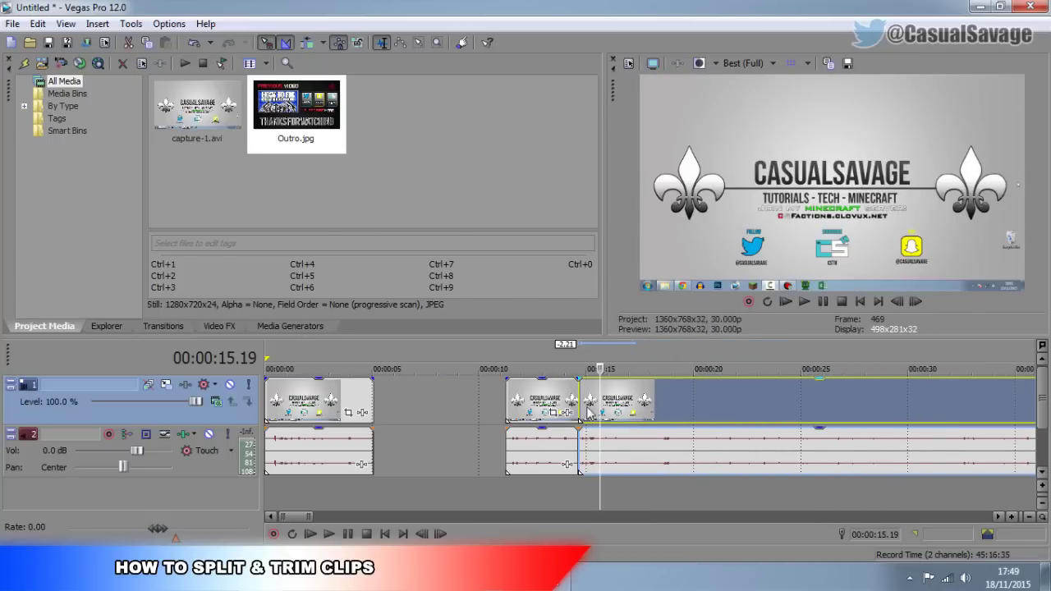
click(543, 399)
scroll(644, 419, down, 4)
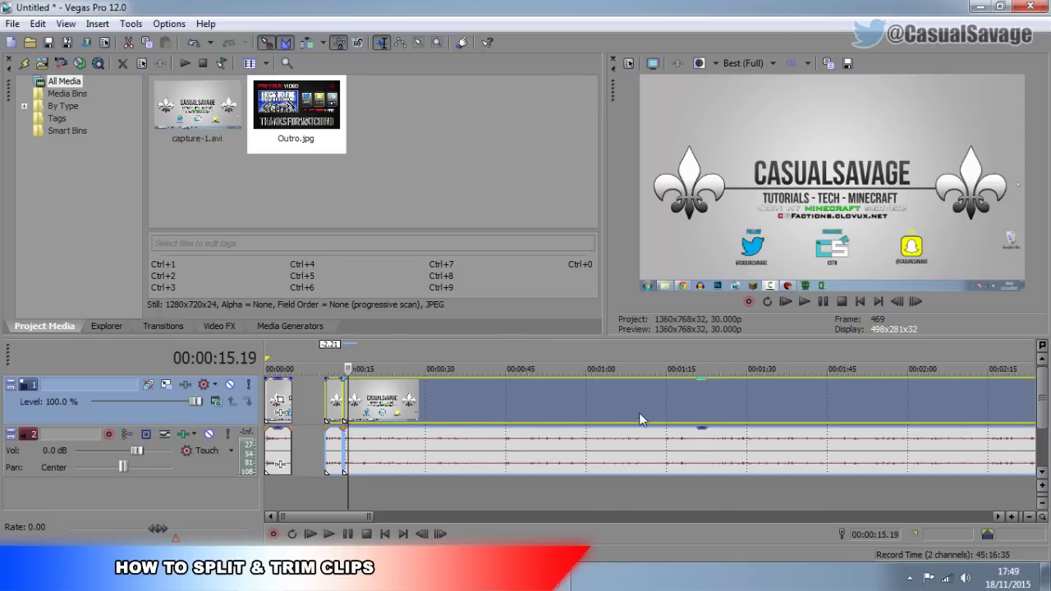
scroll(415, 410, up, 3)
drag(548, 407, 472, 415)
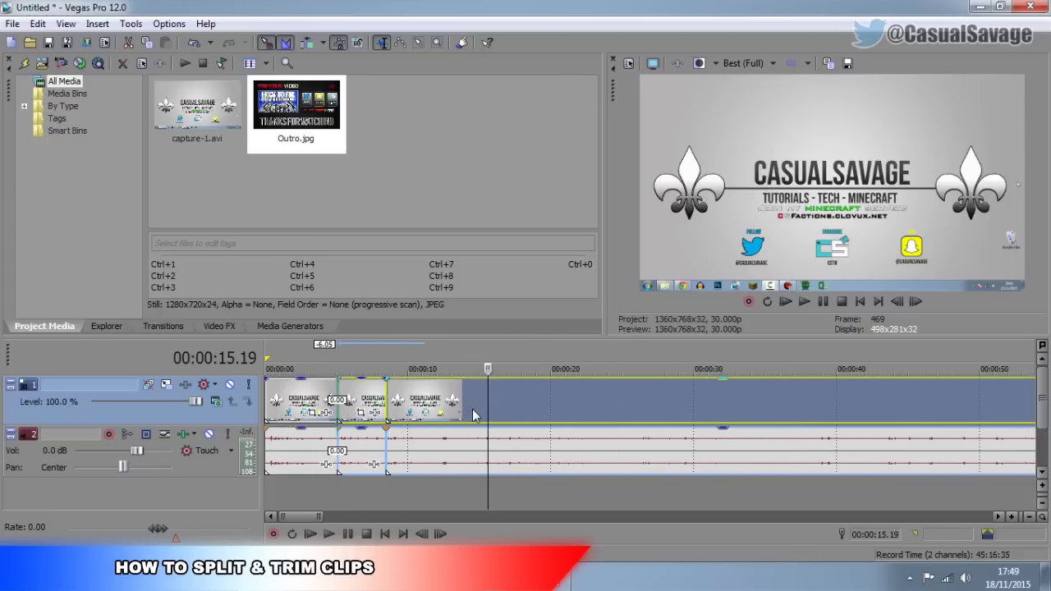
drag(309, 410, 281, 398)
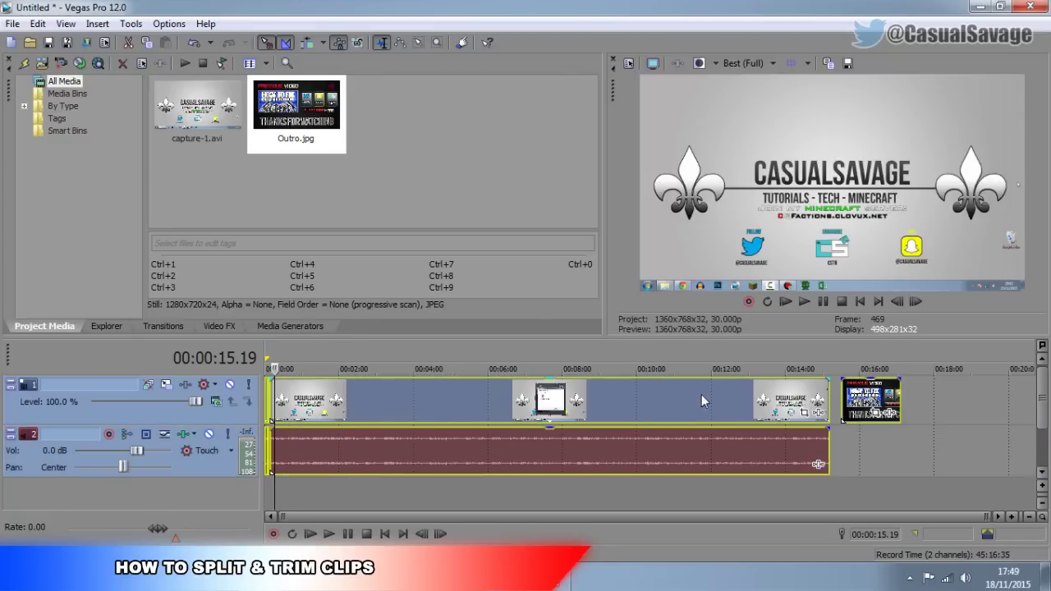
mouse_move(702, 401)
mouse_down()
mouse_move(809, 402)
mouse_move(702, 401)
mouse_up()
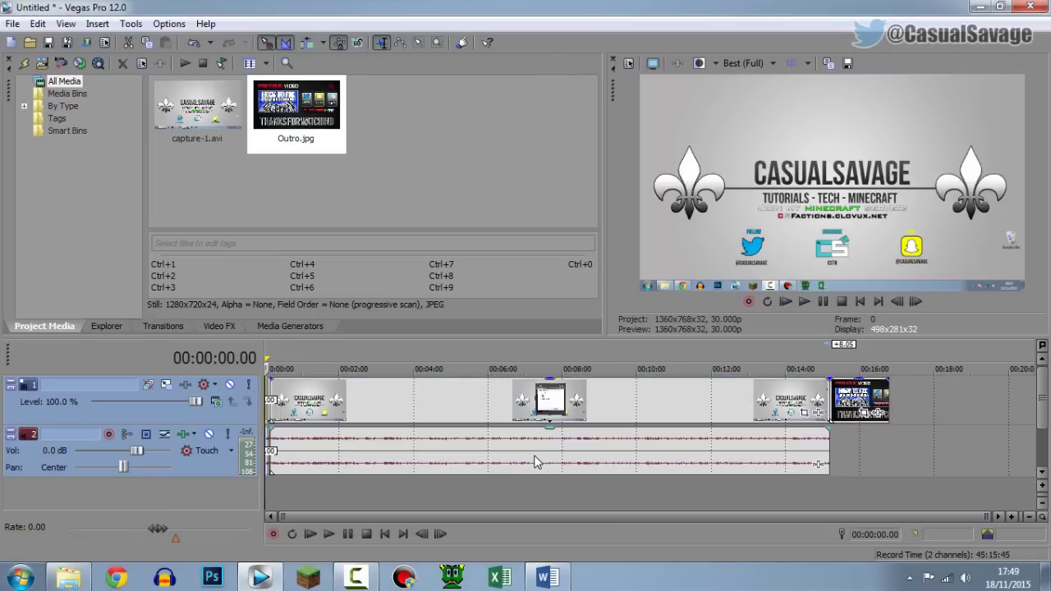
Insert a new video track above the existing tracks and open the media generators
scroll(526, 460, down, 5)
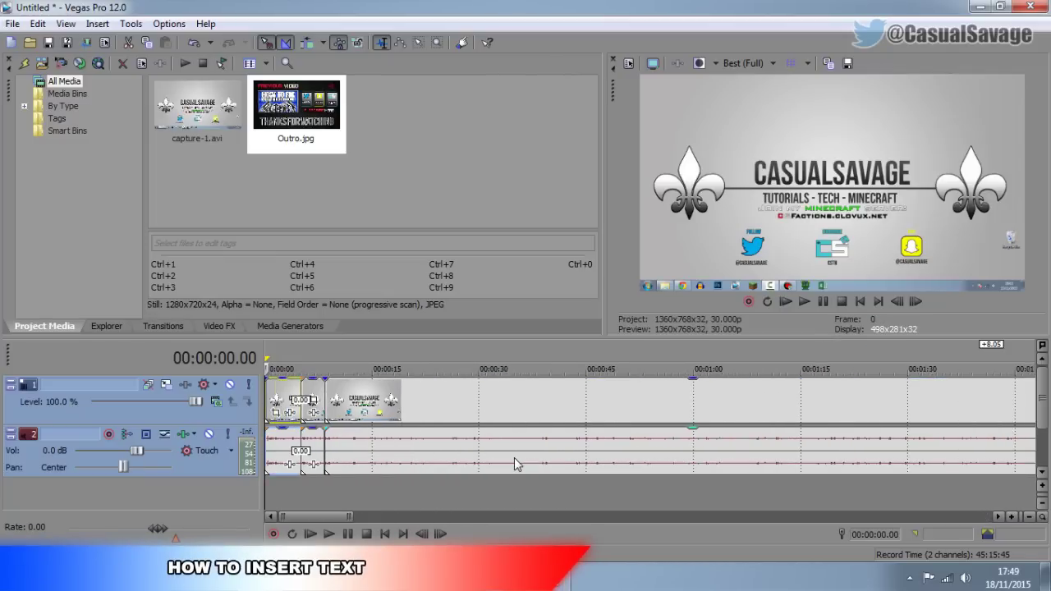
scroll(513, 457, up, 1)
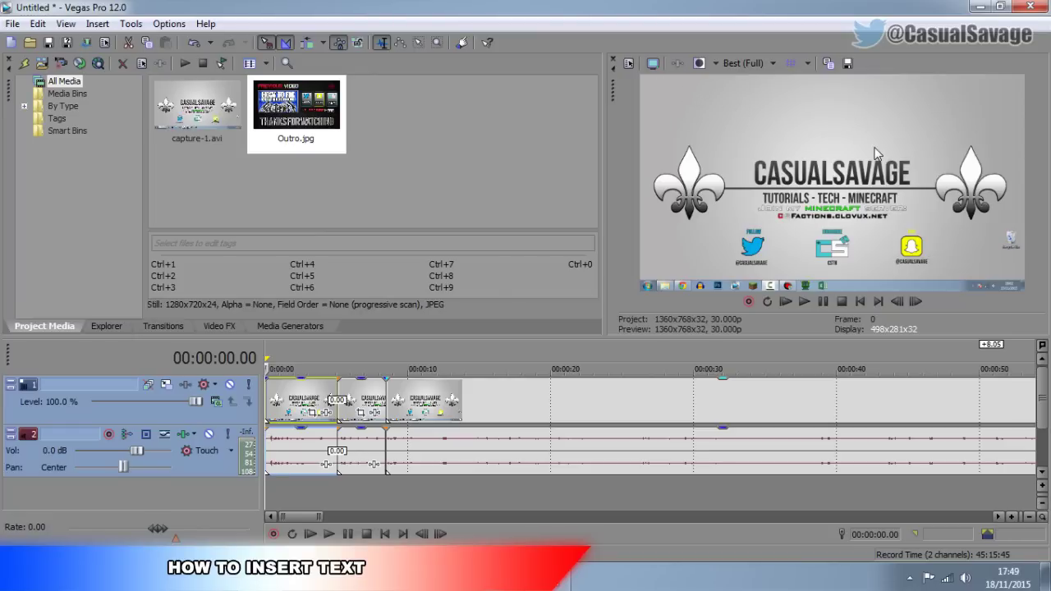
right_click(206, 416)
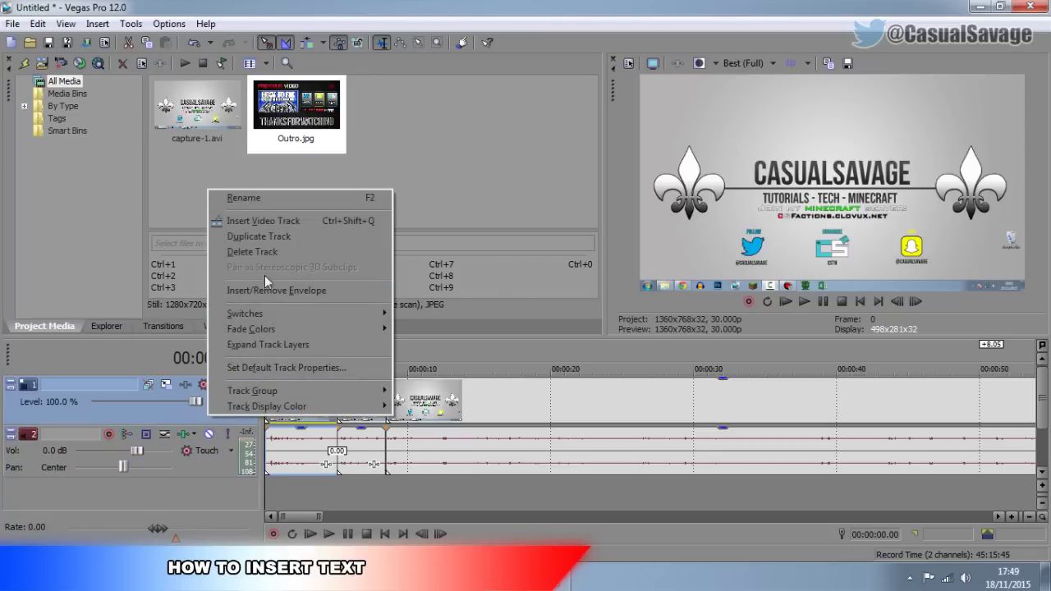
click(274, 220)
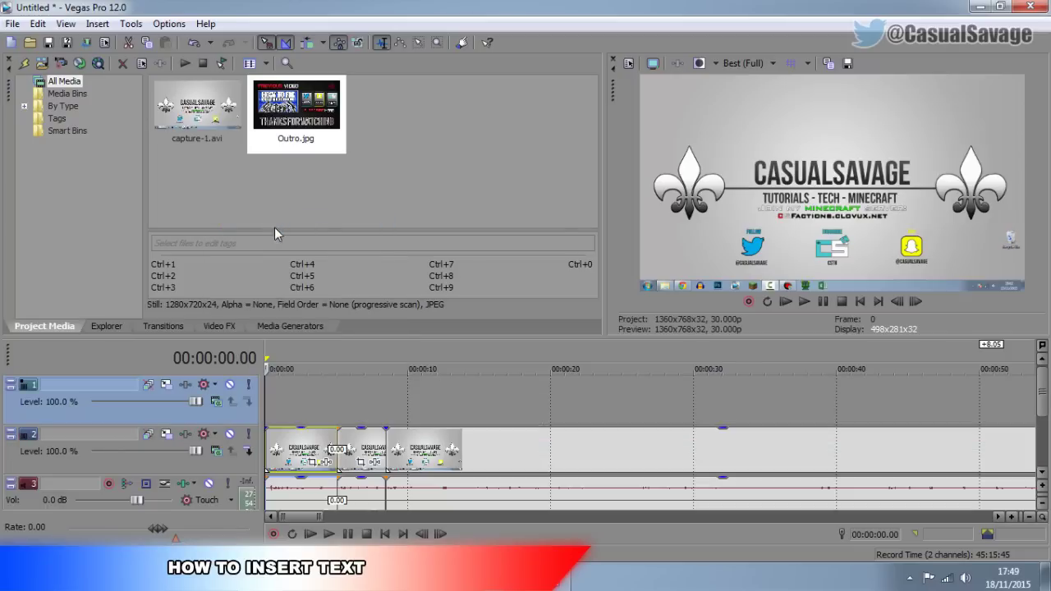
click(274, 327)
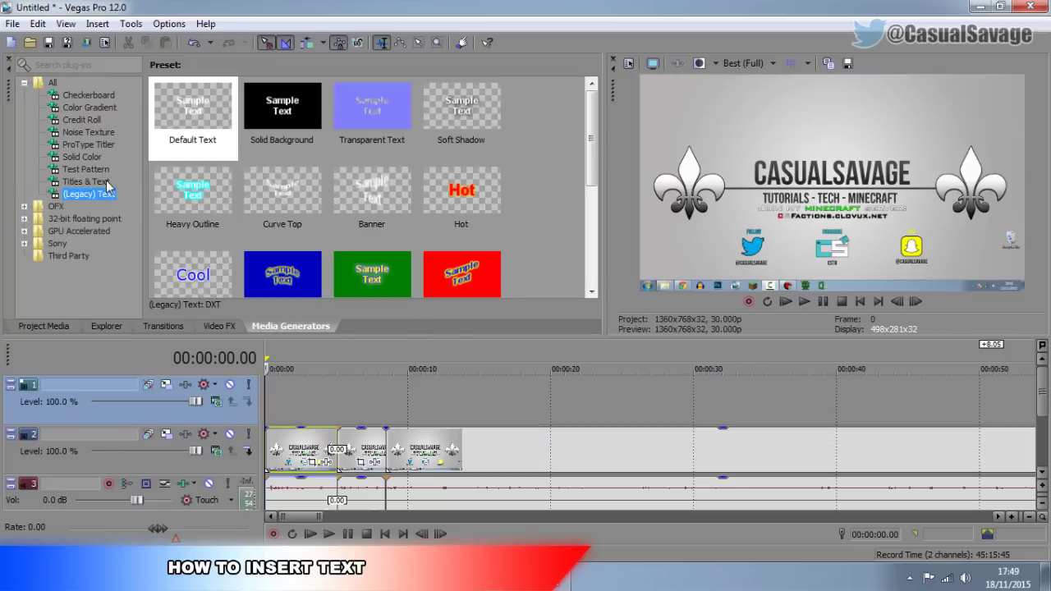
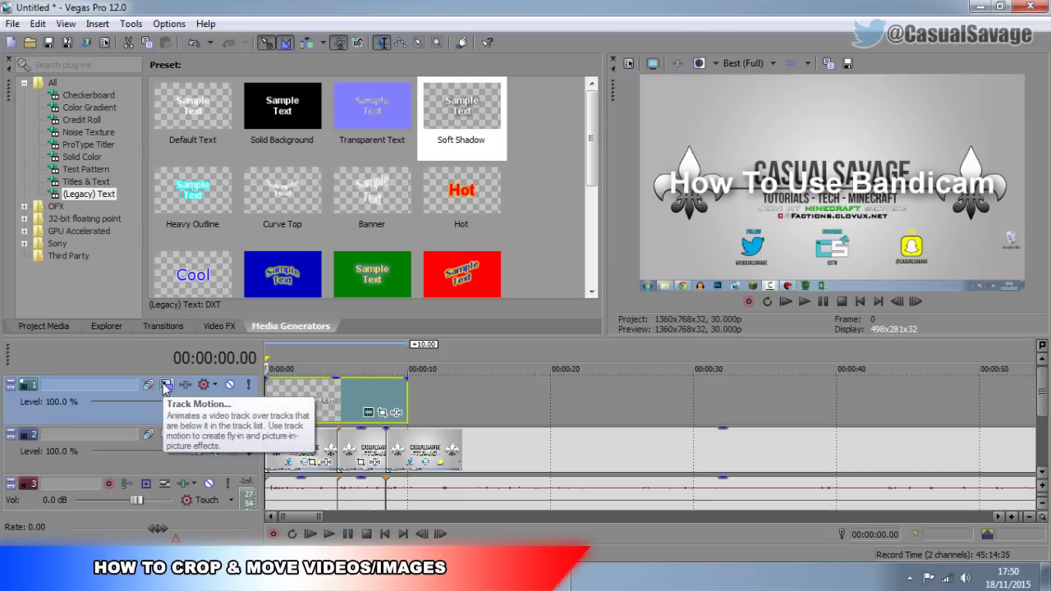
Open Track Motion for the text track, place its window clear of the preview, and enable snapping to the grid
click(165, 385)
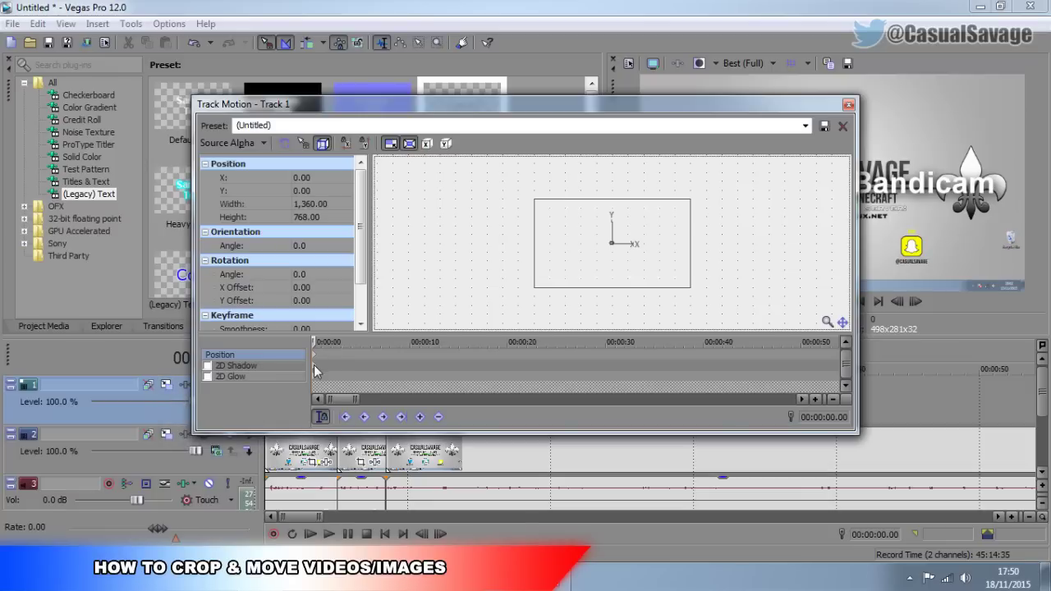
click(321, 418)
drag(605, 112, 481, 287)
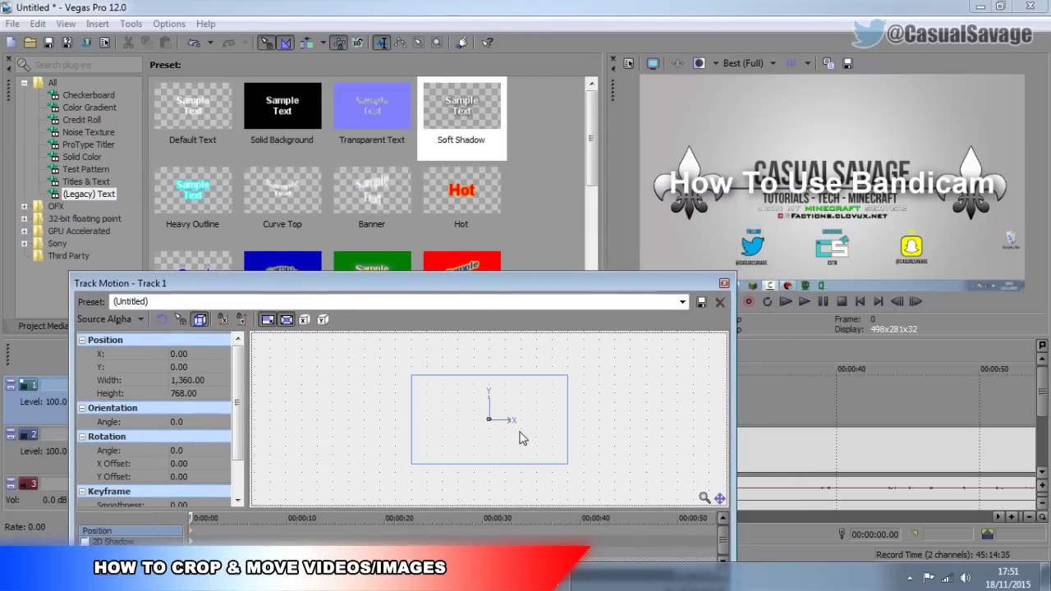
click(181, 320)
Move the title text above the logo in grid steps, to a Y position of 230.40
scroll(493, 394, up, 3)
mouse_move(500, 383)
mouse_down()
mouse_move(510, 411)
mouse_move(510, 392)
mouse_up()
scroll(528, 405, down, 3)
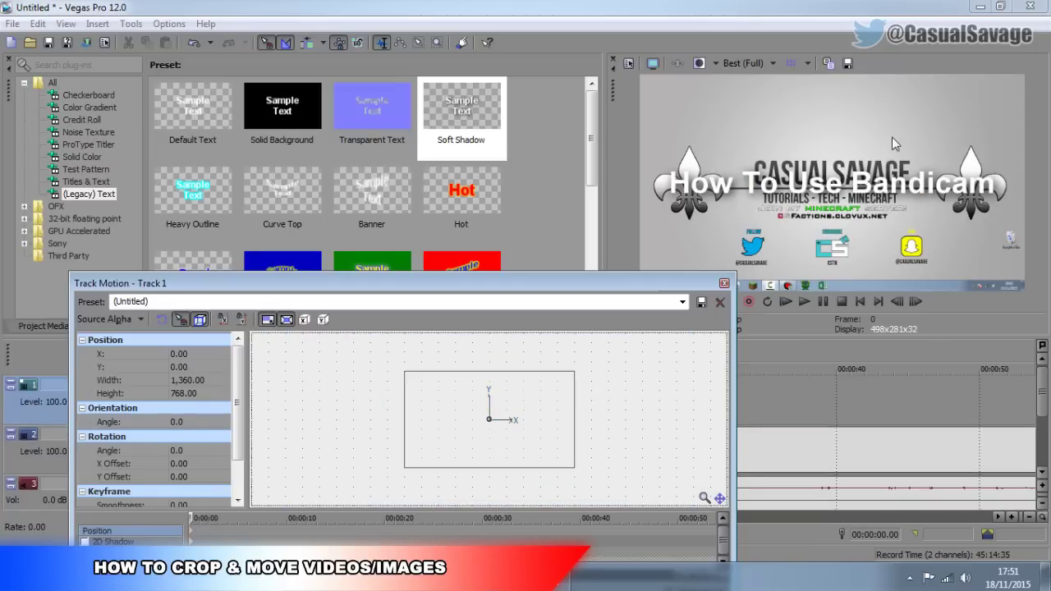
key(ctrl+z)
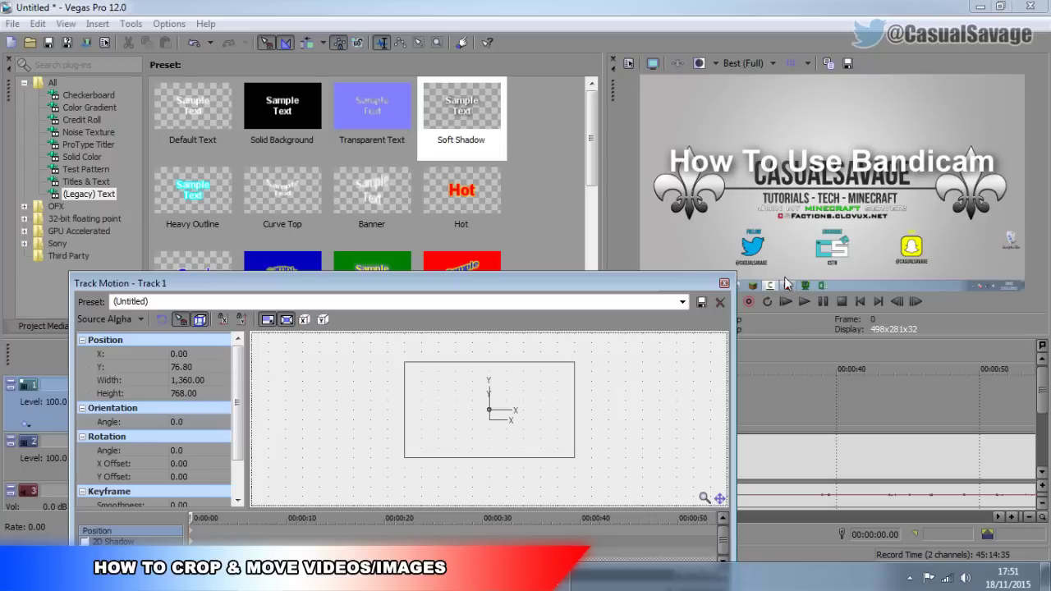
key(KP_8)
key(KP_8)
key(KP_8)
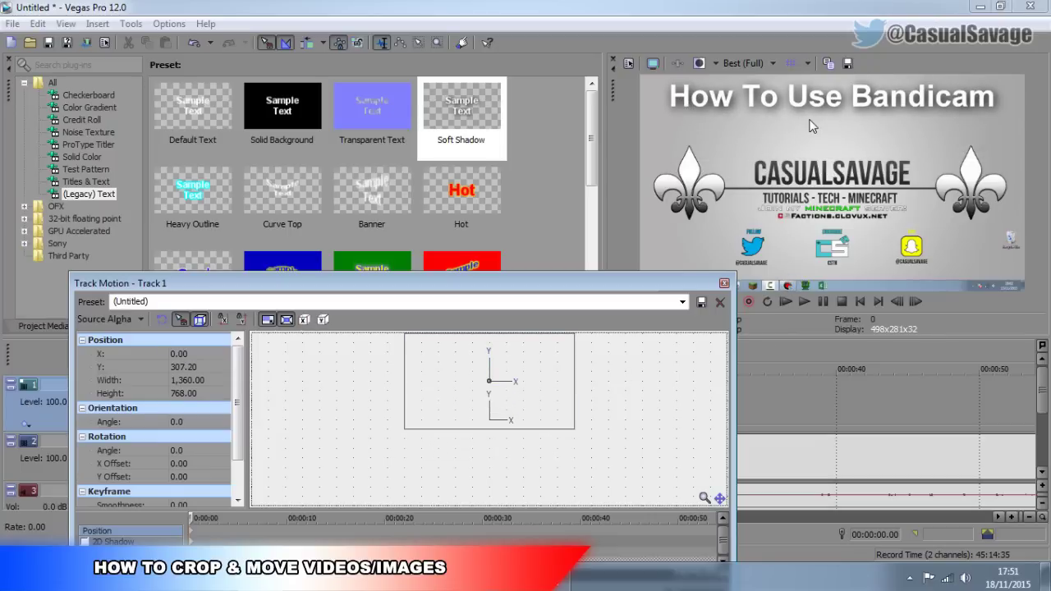
key(KP_2)
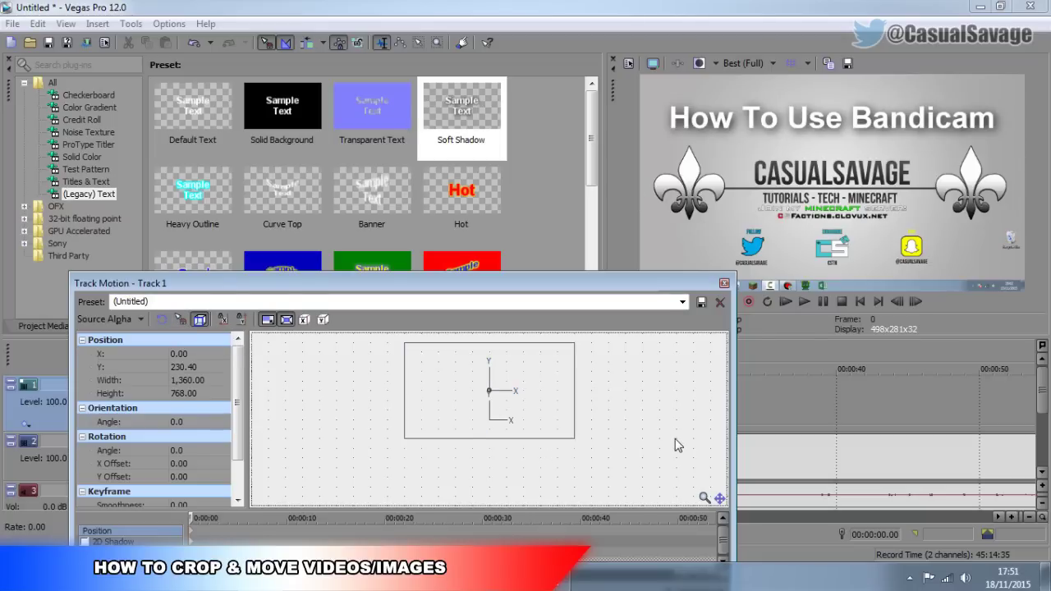
Nudge the title text up to a Y position of 261.28 without grid snapping and close Track Motion
key(Up)
key(Up)
key(Up)
key(Up)
key(Up)
key(Up)
key(Up)
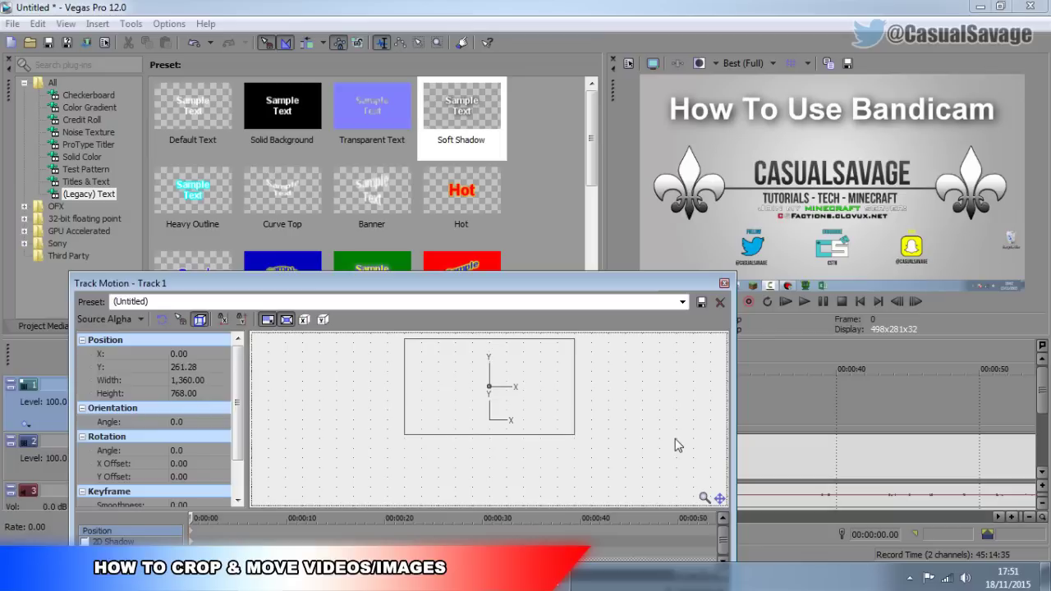
click(724, 284)
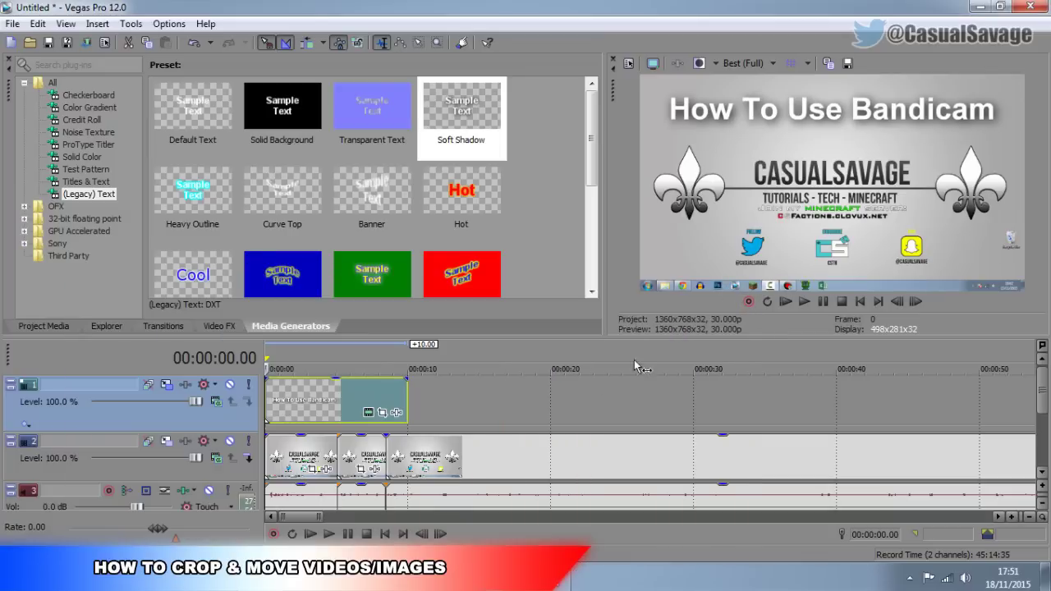
Play a few seconds of the titled video, and shorten the text clip to end with the first video piece
click(804, 302)
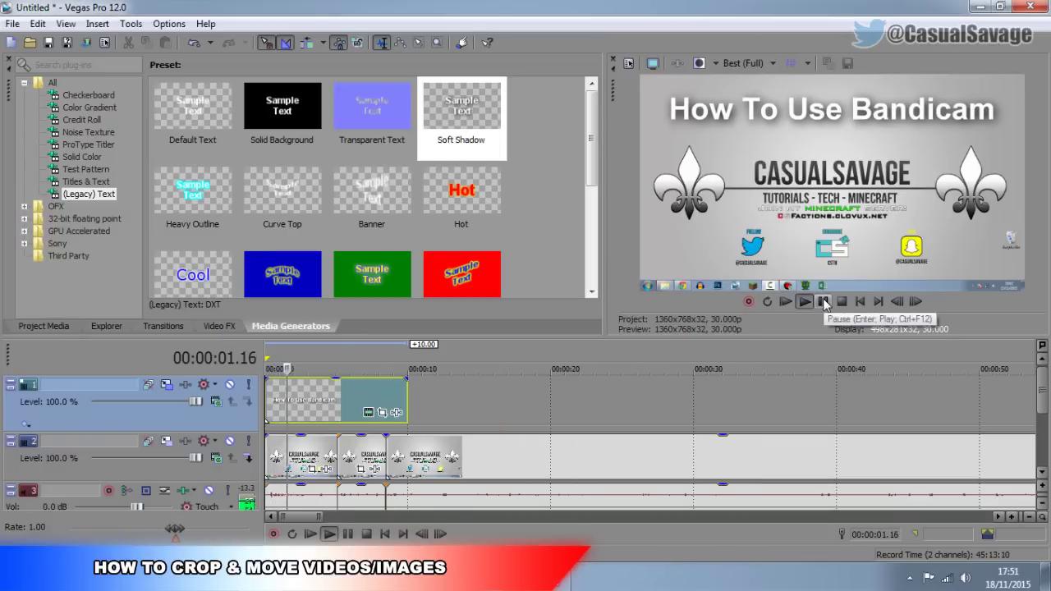
click(824, 302)
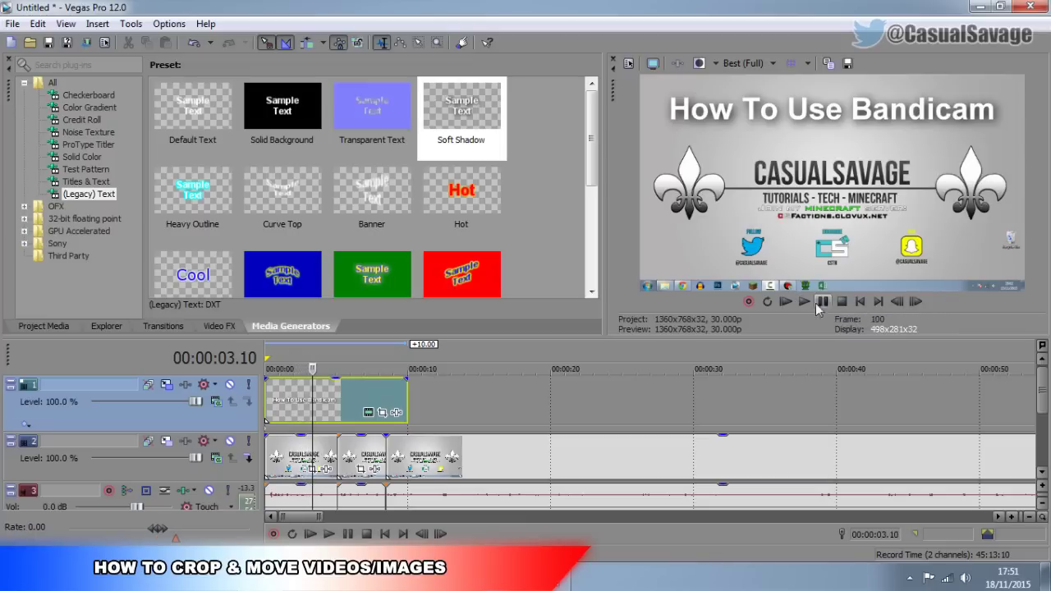
drag(407, 403, 337, 401)
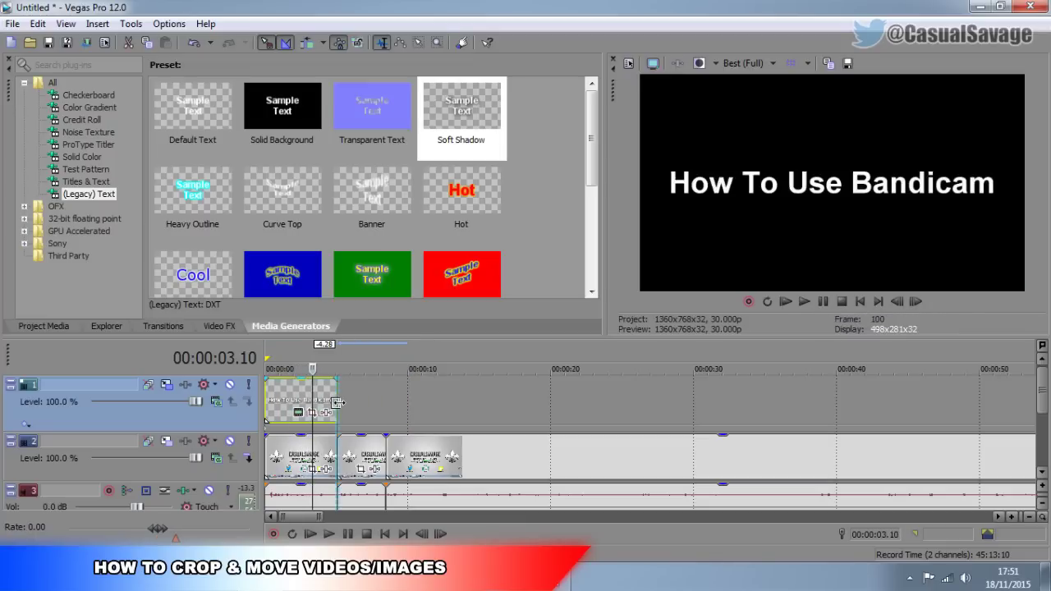
click(320, 393)
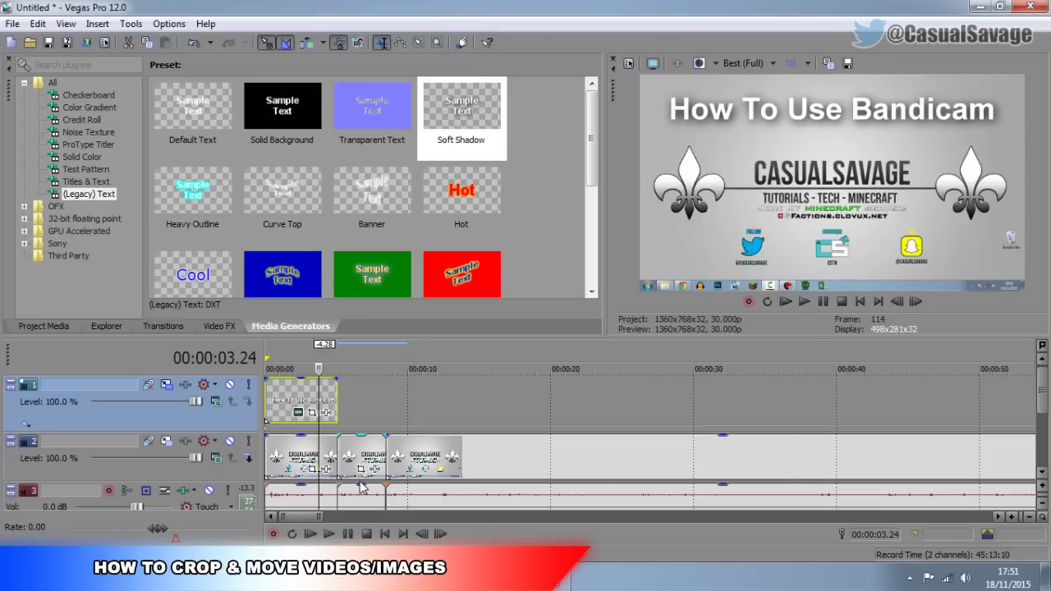
Place the playhead at the start of the second video piece, 00:00:05.02, and open Event Pan/Crop for that piece
scroll(361, 487, up, 3)
scroll(449, 499, down, 1)
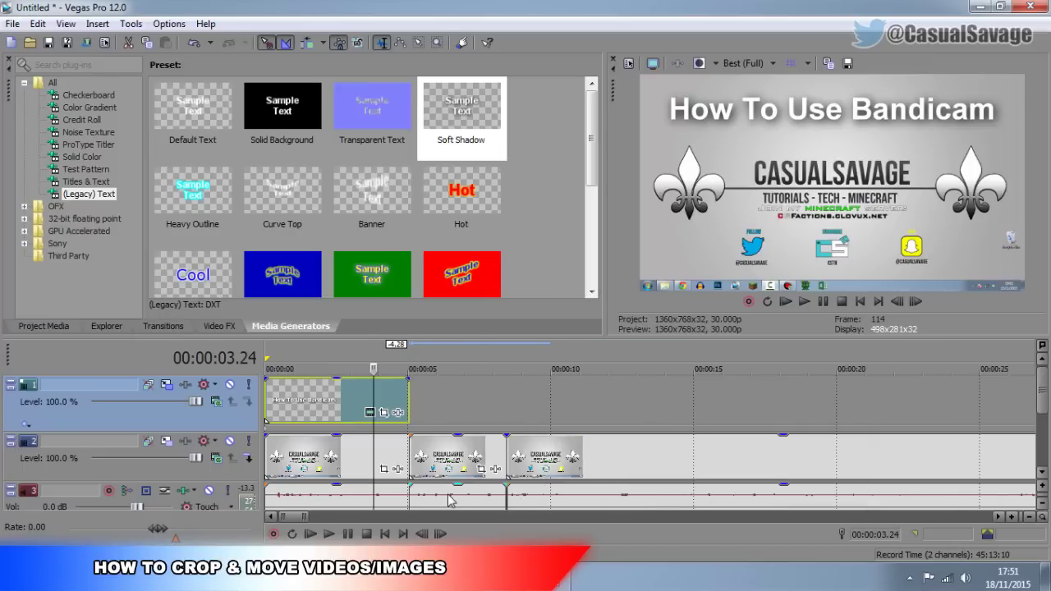
click(464, 464)
scroll(564, 482, up, 3)
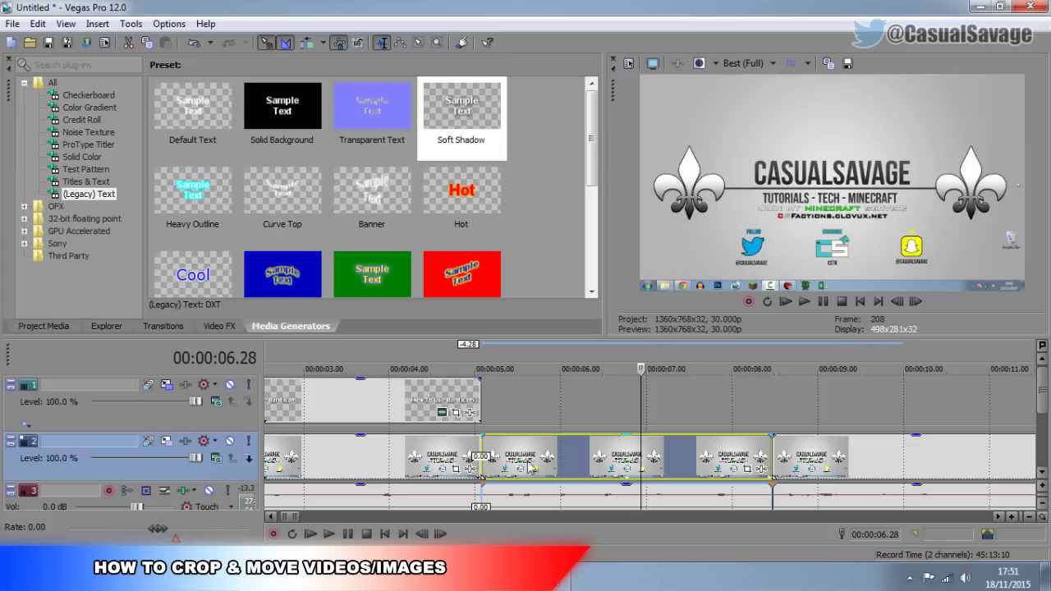
key(ctrl+Left)
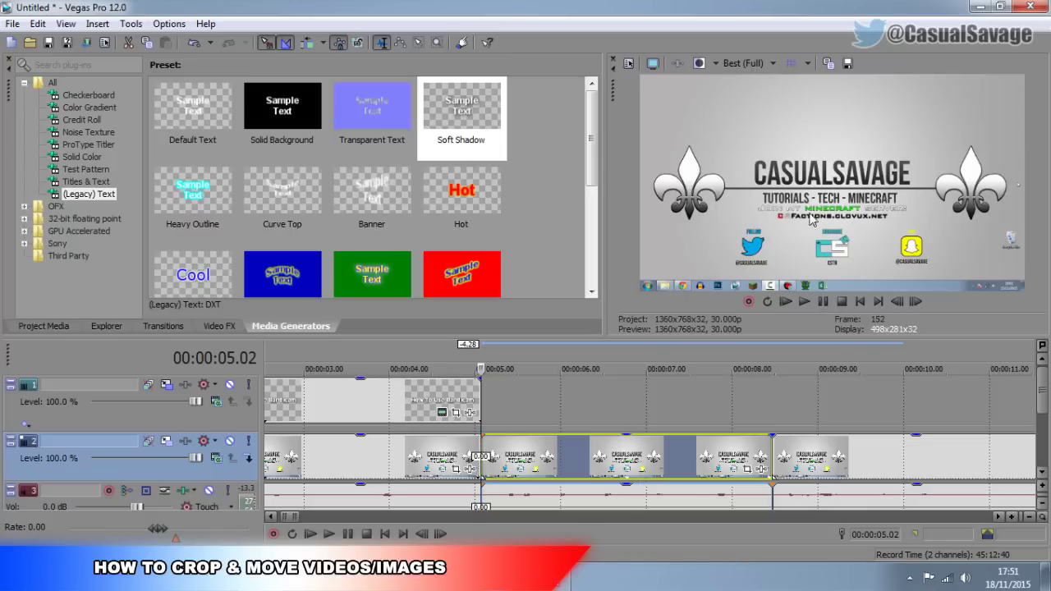
click(748, 472)
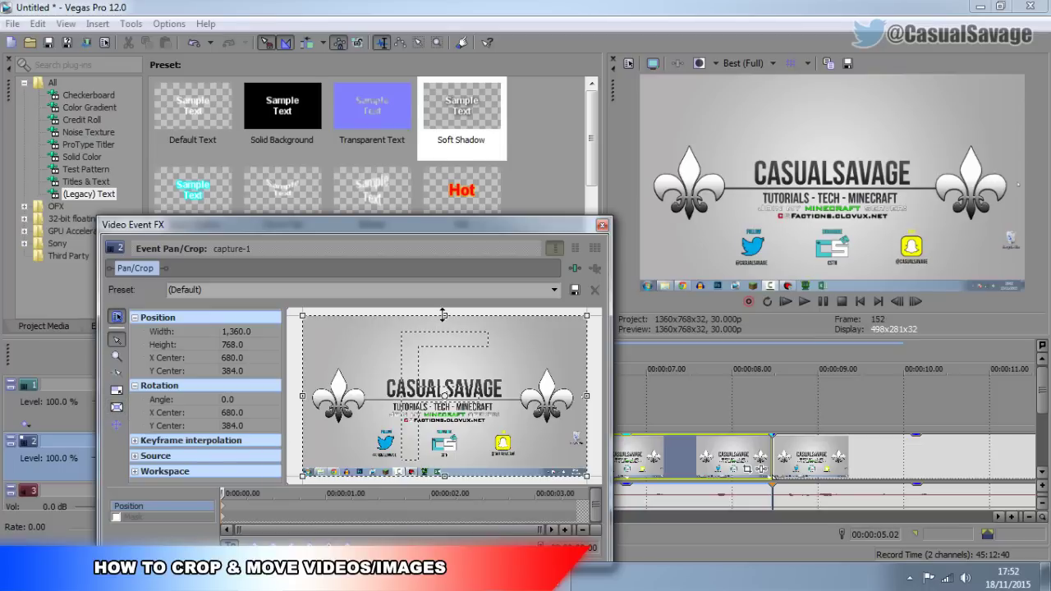
Crop the second video piece to the row of social icons, 703.3 wide and 170.4 high, centred at X 676.3, Y 605.3, and close Event Pan/Crop
drag(443, 315, 444, 426)
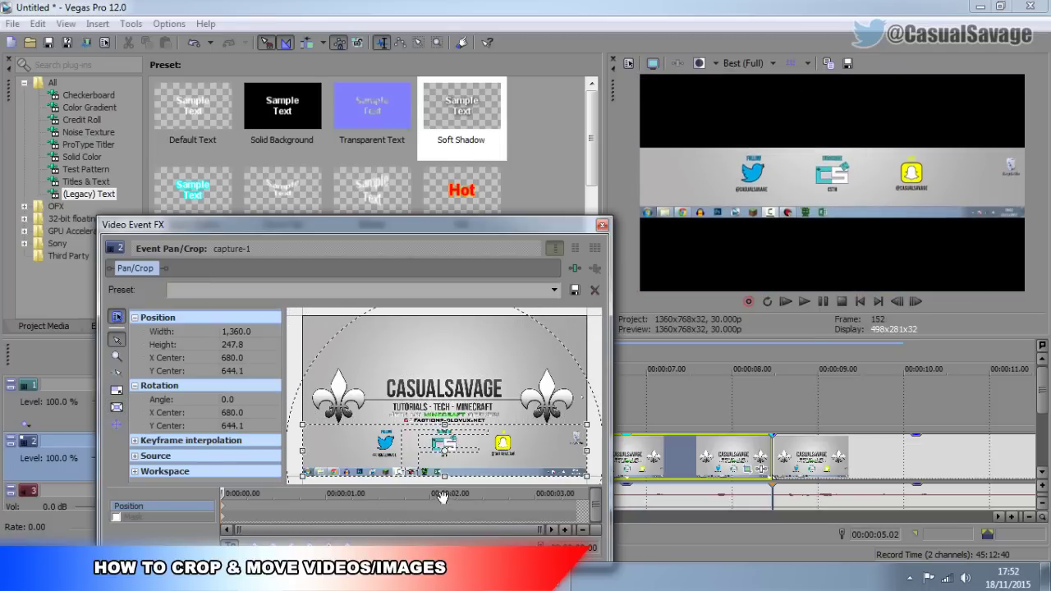
drag(444, 476, 452, 460)
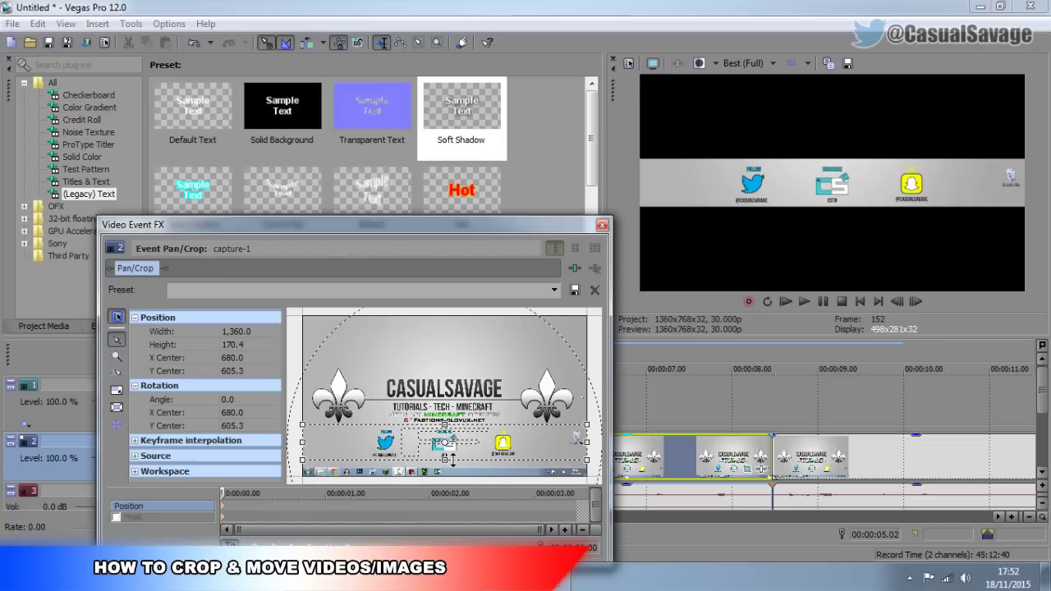
drag(586, 443, 519, 443)
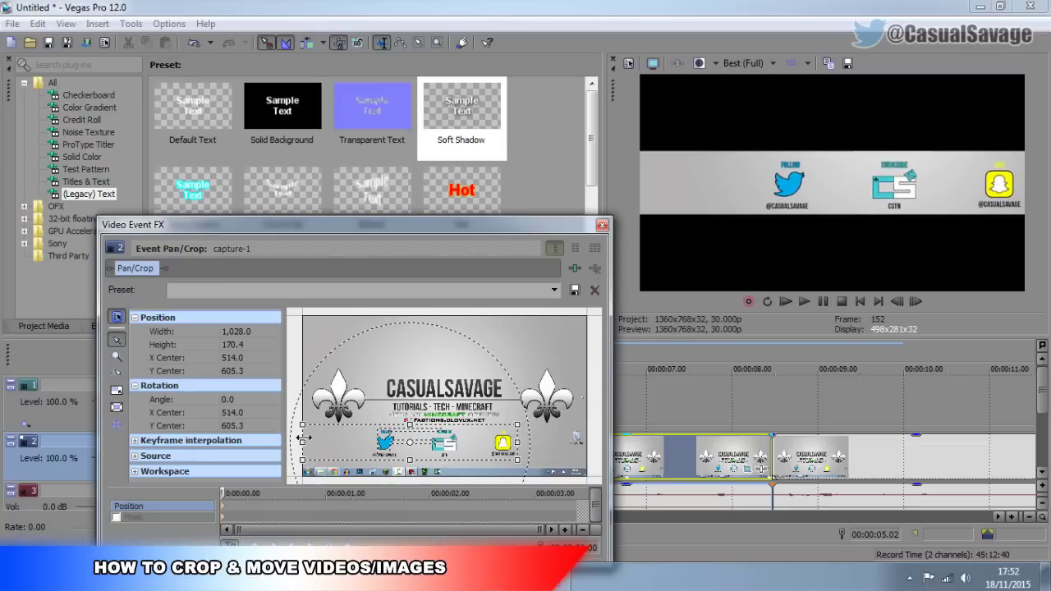
drag(302, 438, 370, 448)
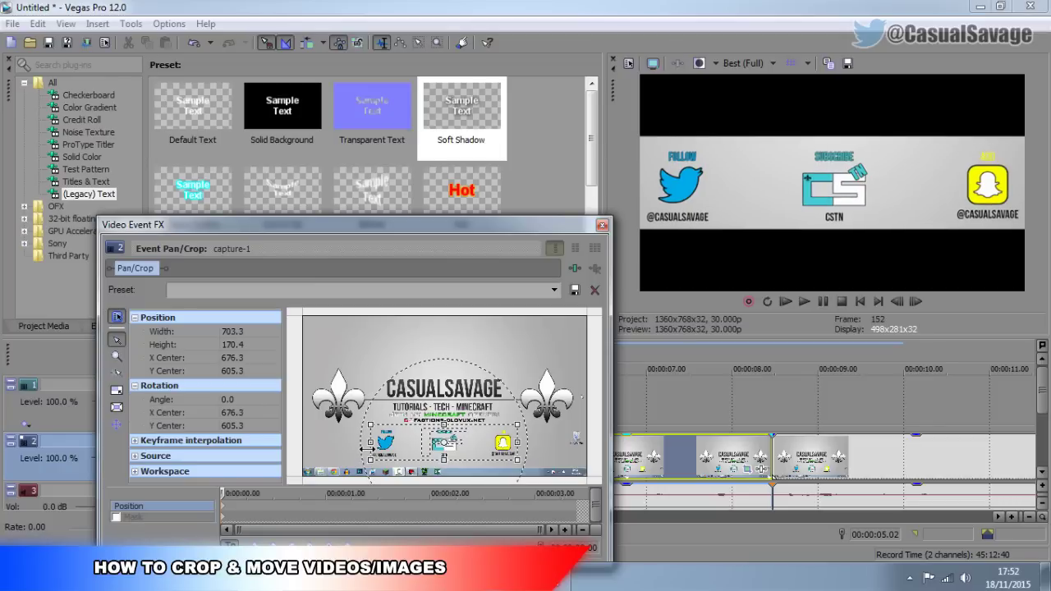
click(602, 224)
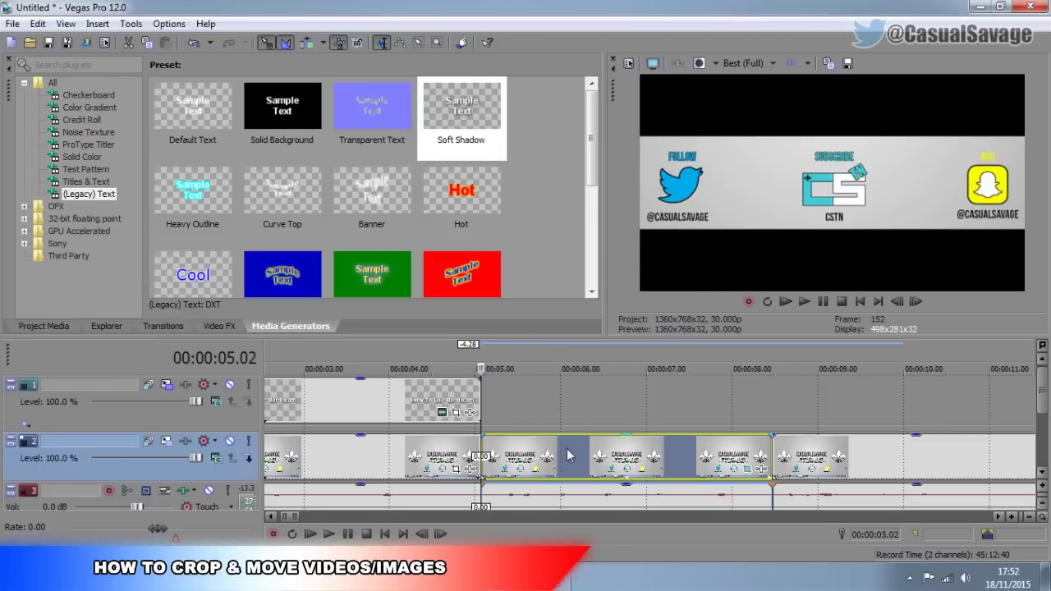
Play the timeline from the start of the cropped second piece into the third piece, and pause playback
scroll(610, 429, down, 4)
click(402, 414)
key(space)
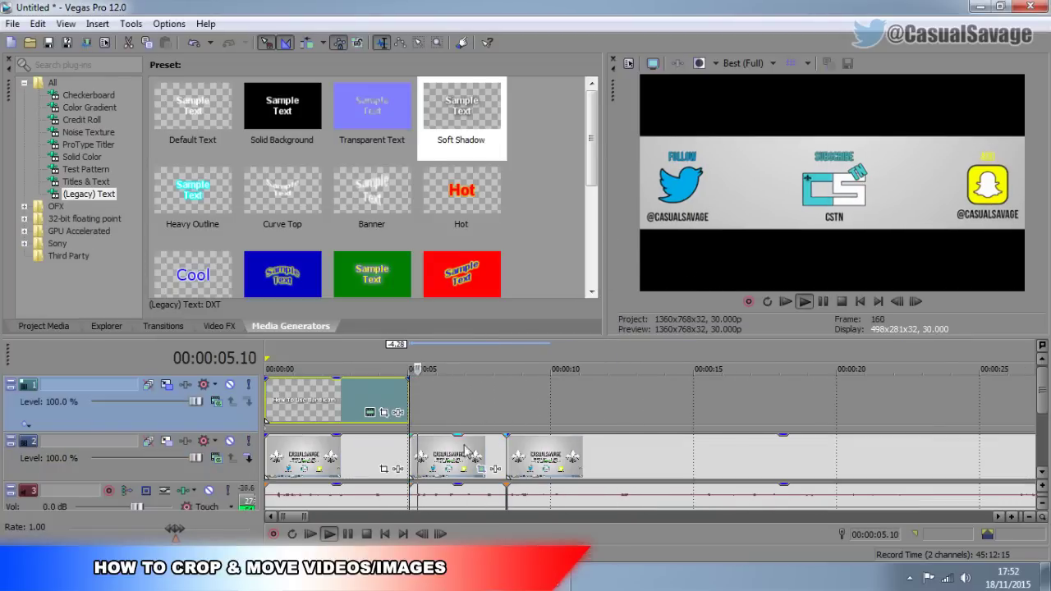
click(475, 457)
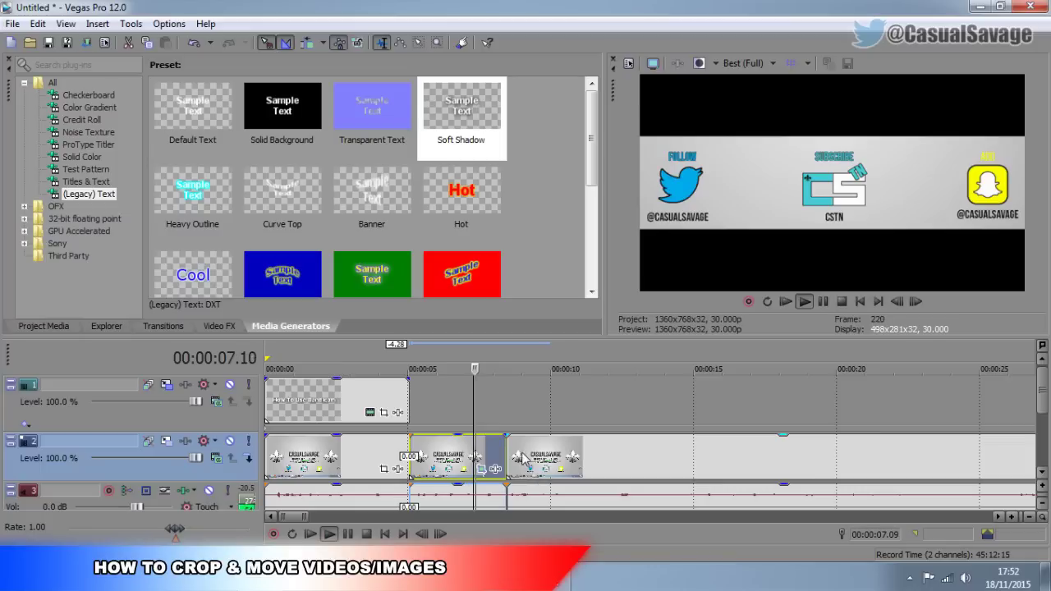
click(822, 304)
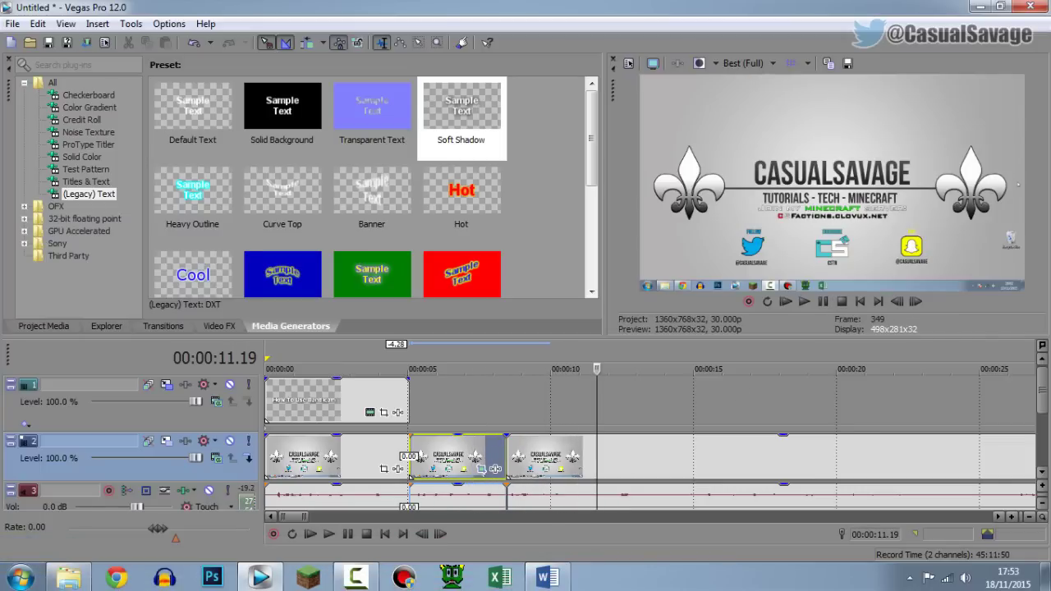
Undo the crop, the title text and the clip splits, back to the uncut video followed by the image
key(ctrl+z)
scroll(526, 403, down, 5)
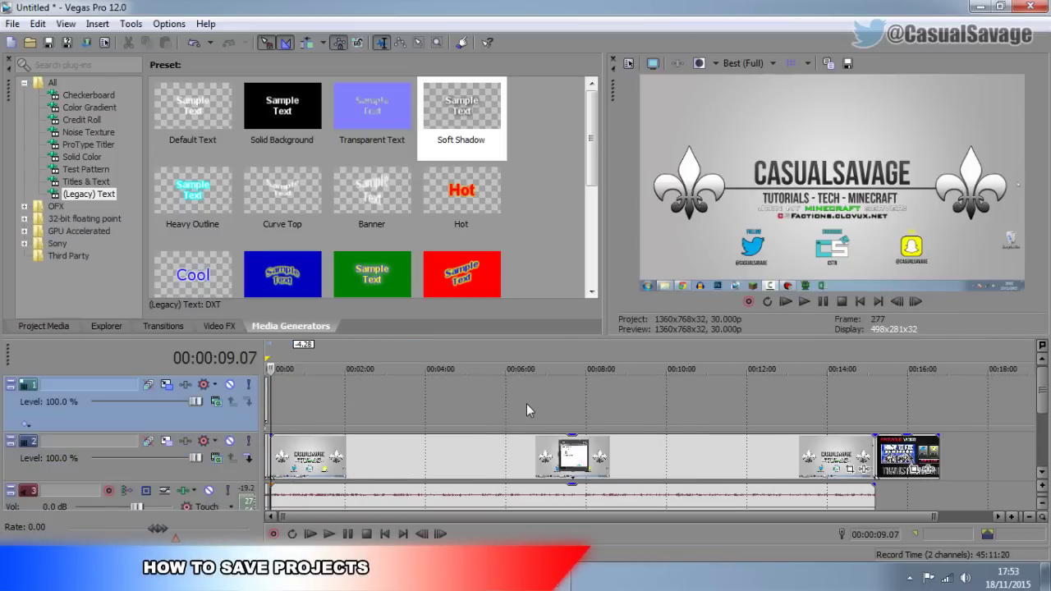
scroll(488, 416, down, 5)
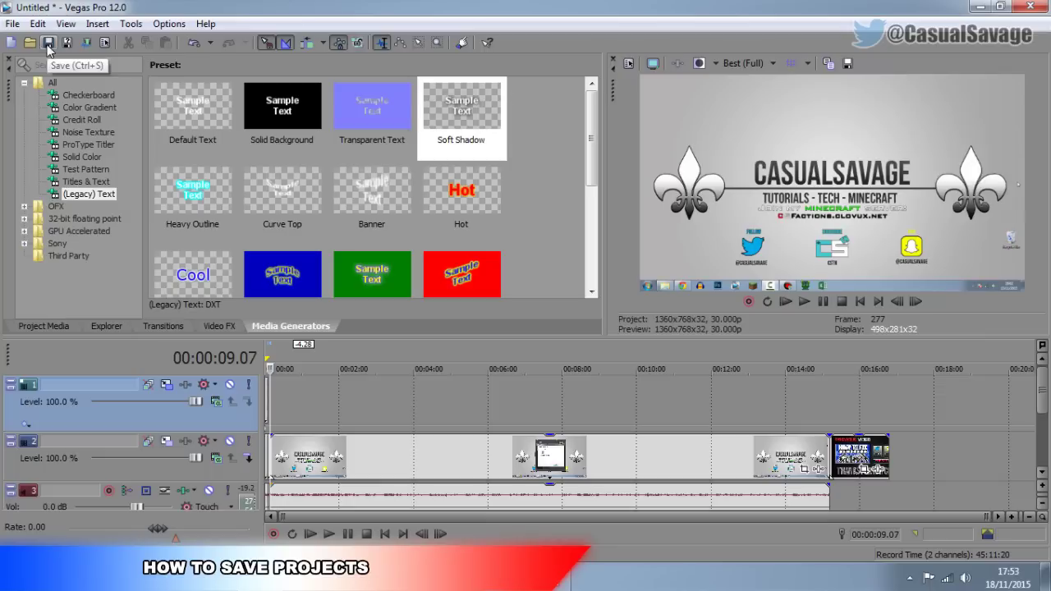
Start saving the project under a new name, and create and open a Desktop folder named "Sony Vegas basic editing" for it
click(13, 23)
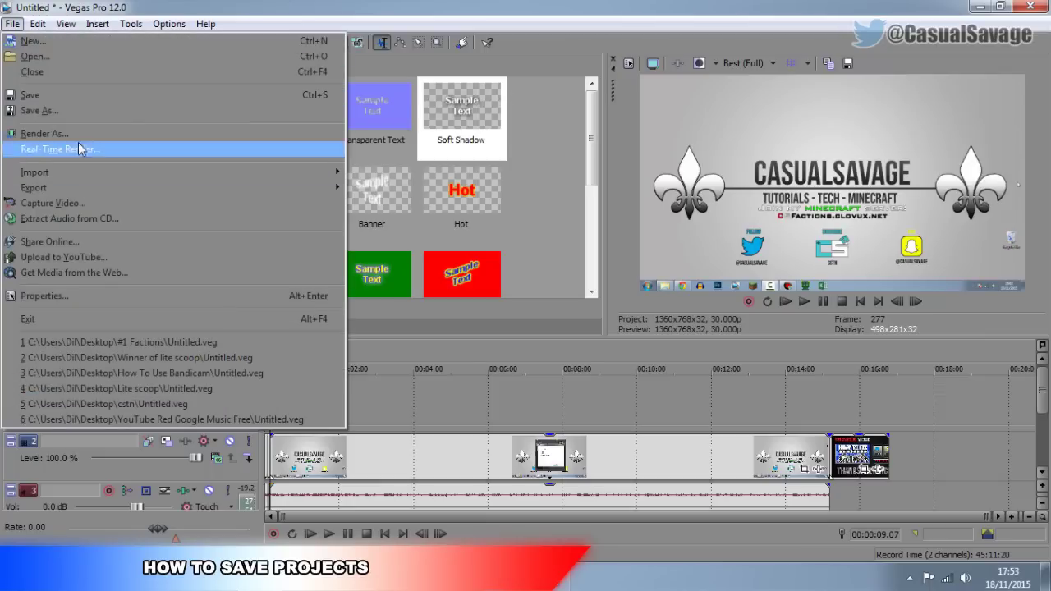
click(79, 113)
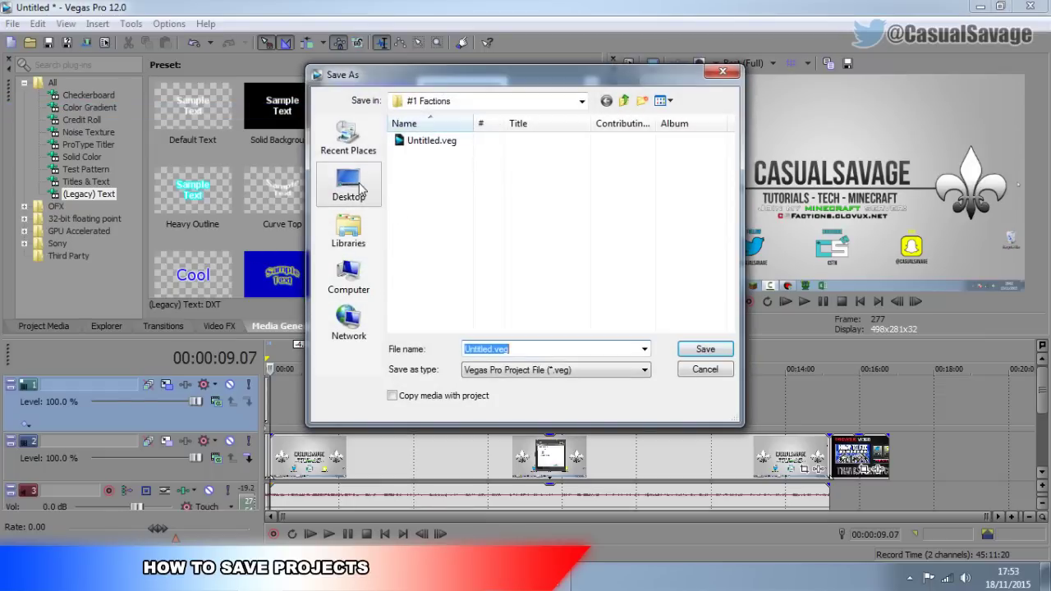
click(355, 192)
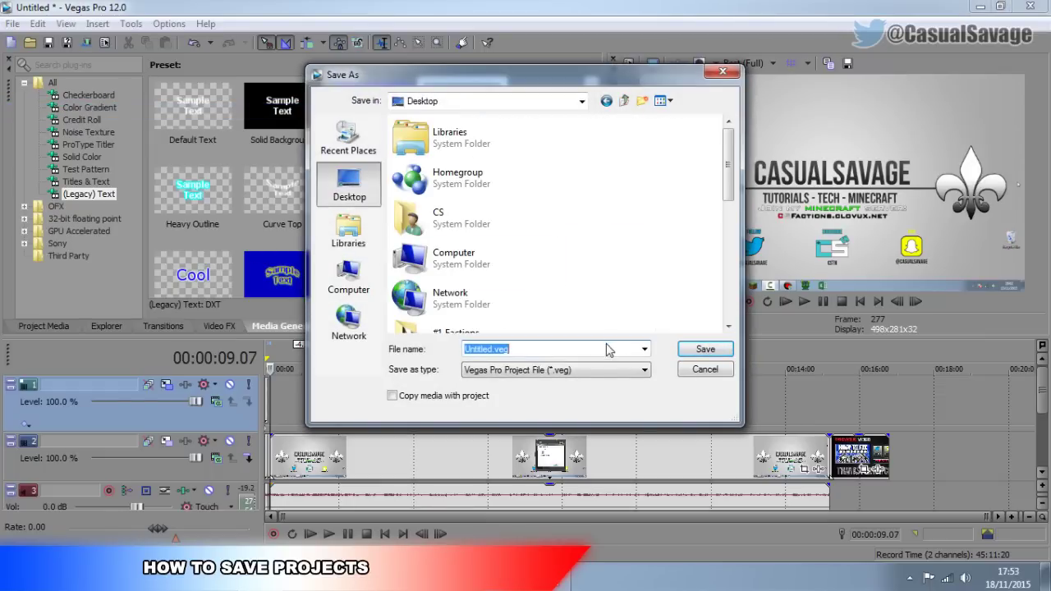
click(642, 100)
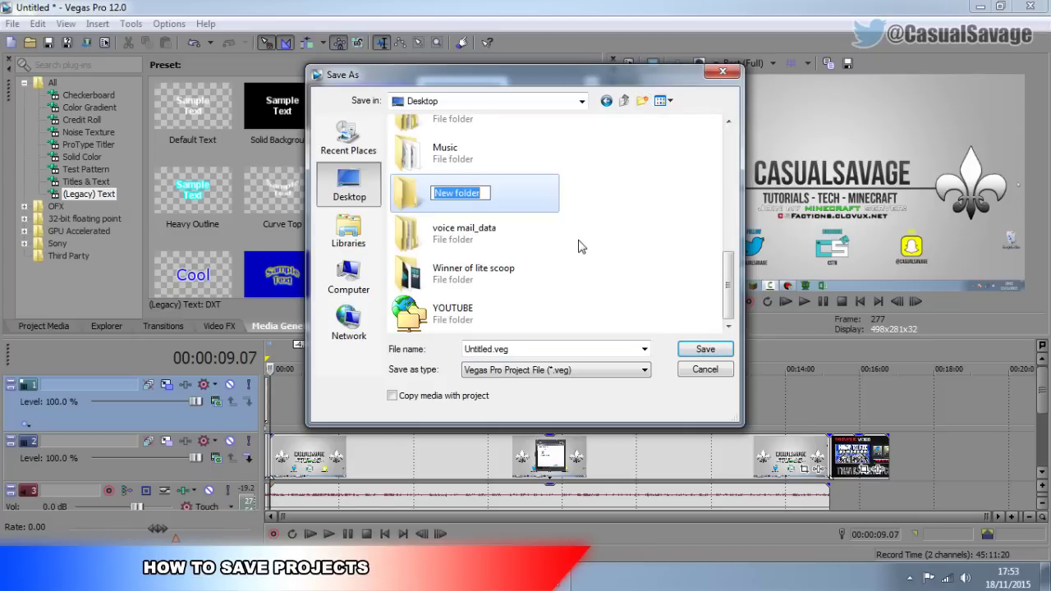
text(H)
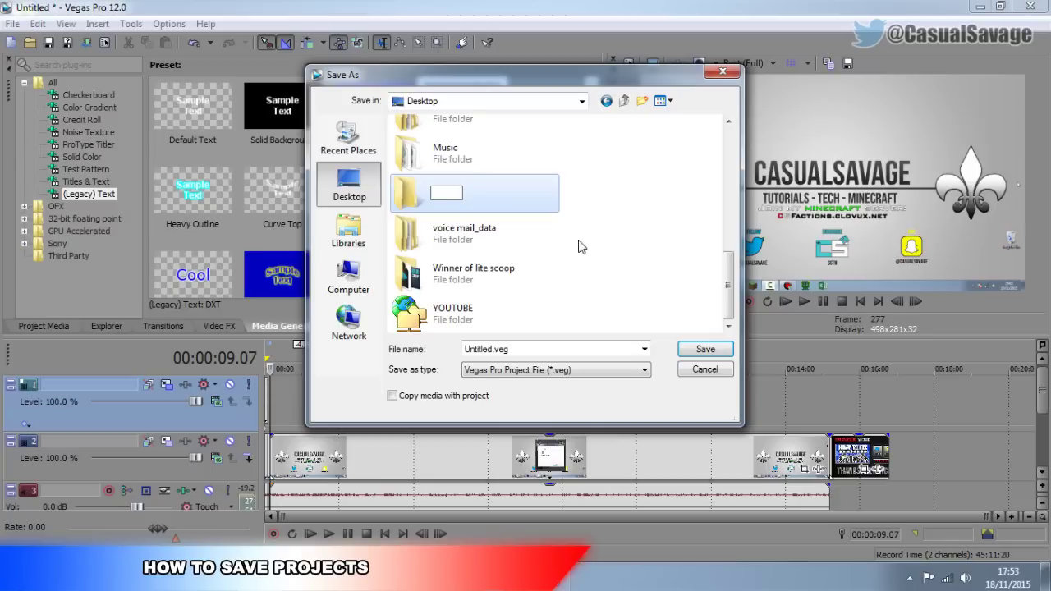
text(ony Vegas basic editing)
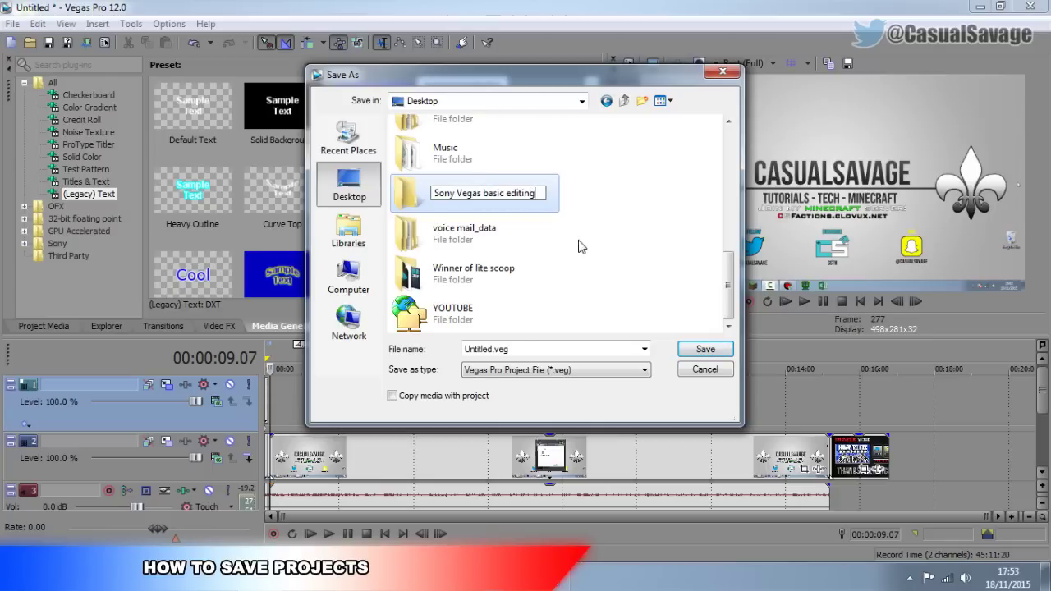
key(Return)
key(Return)
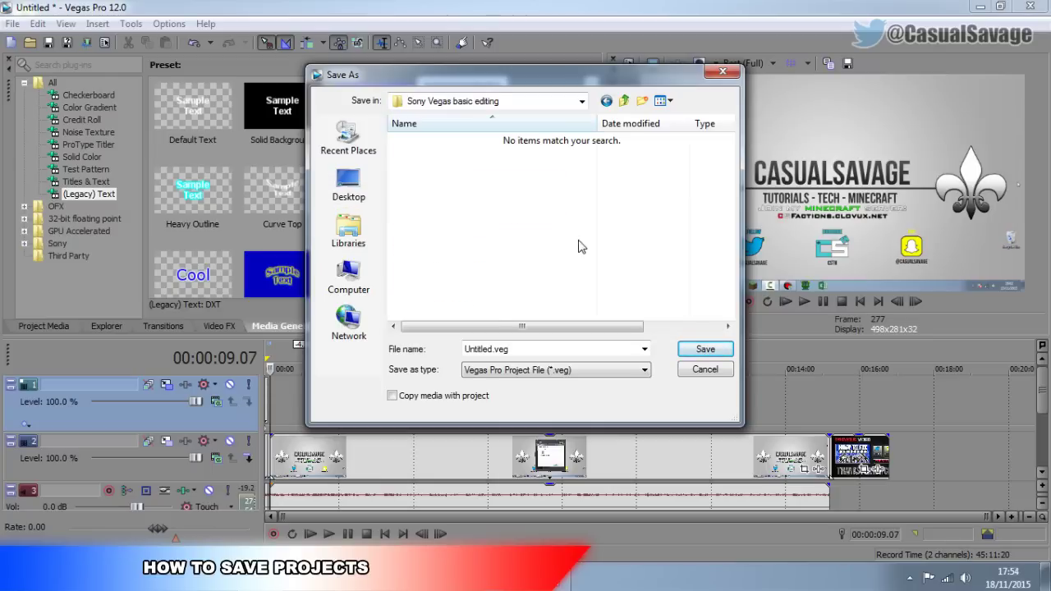
Name the project file "Sony vegas editing" and save it in the new folder as a Vegas Pro project
double_click(499, 349)
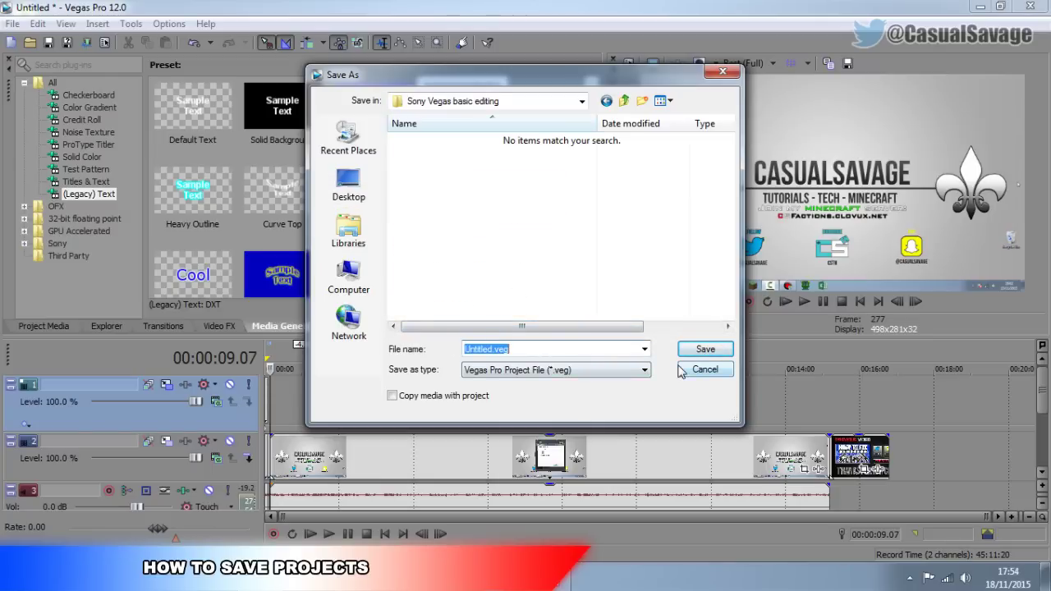
text(Sony vegas editing)
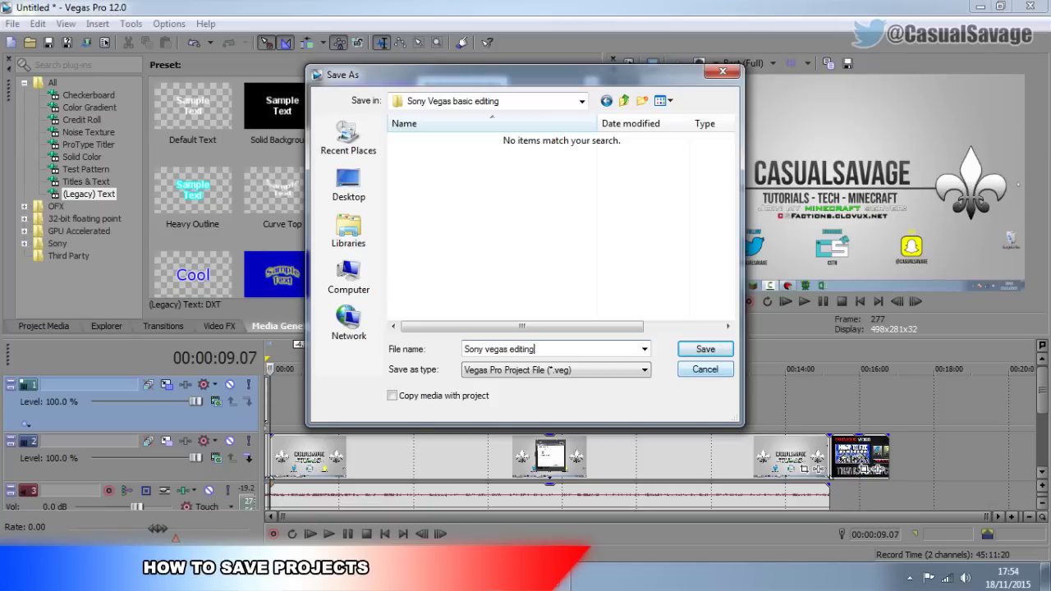
key(Return)
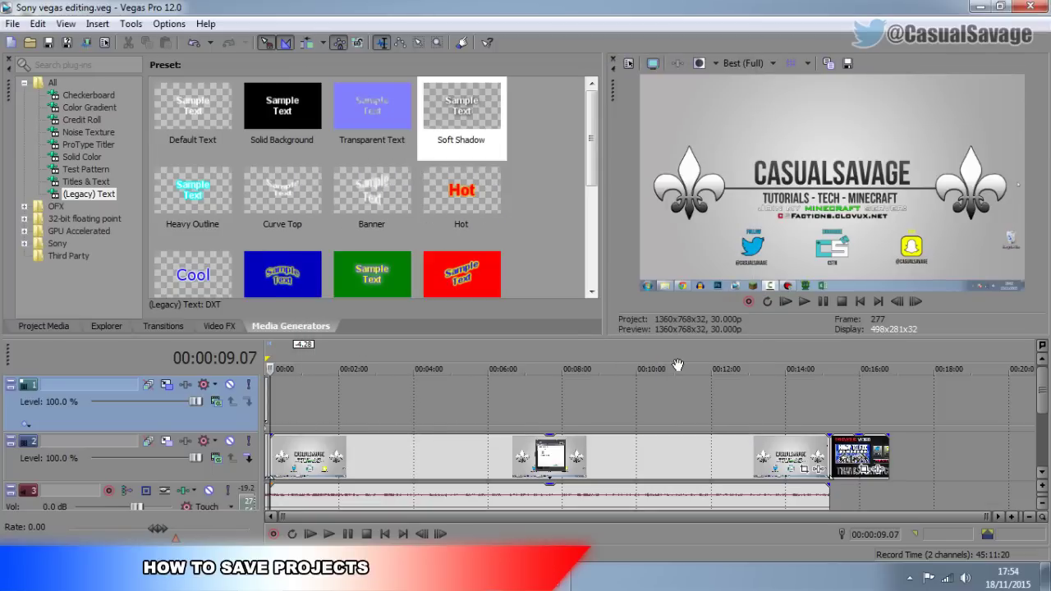